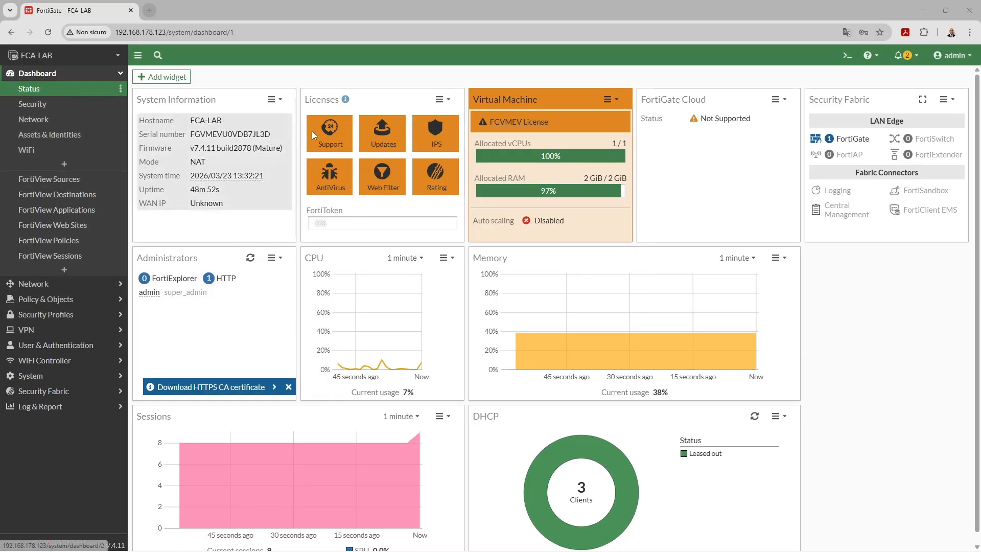
Review LAN (port3): 172.16.1.1/255.255.255.0, DHCP range 172.16.1.2-172.16.1.254
{"action": "left_click", "coordinate": [99, 287]}
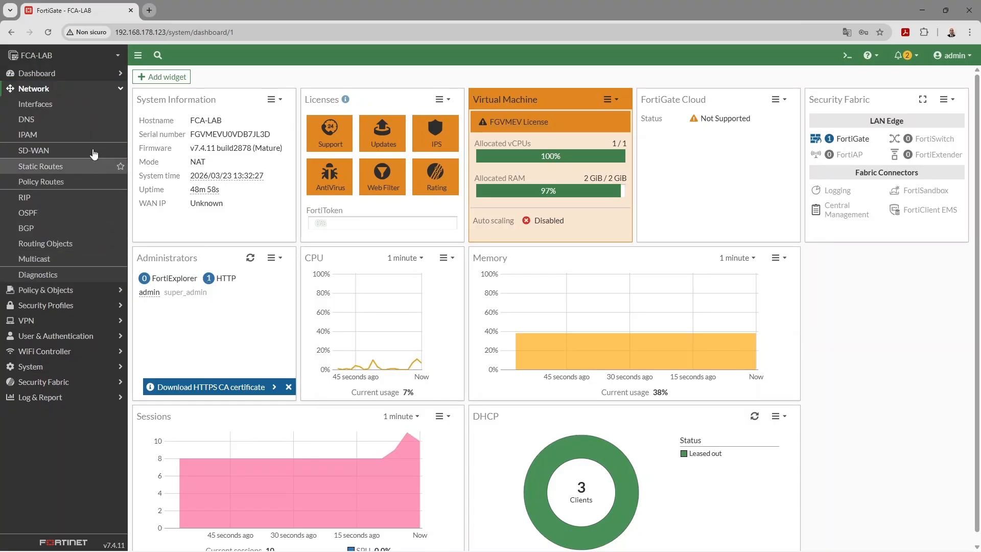
{"action": "left_click", "coordinate": [73, 108]}
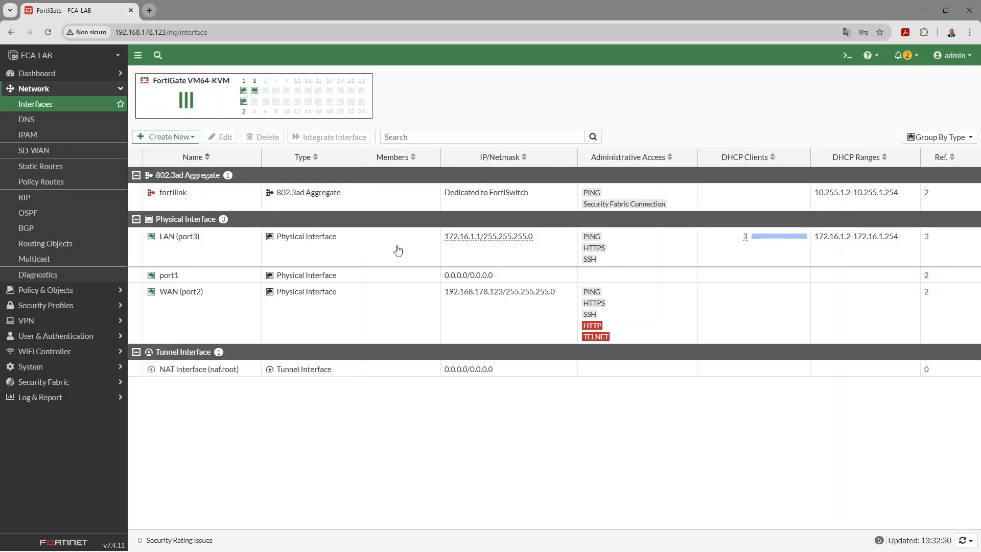
{"action": "double_click", "coordinate": [398, 250]}
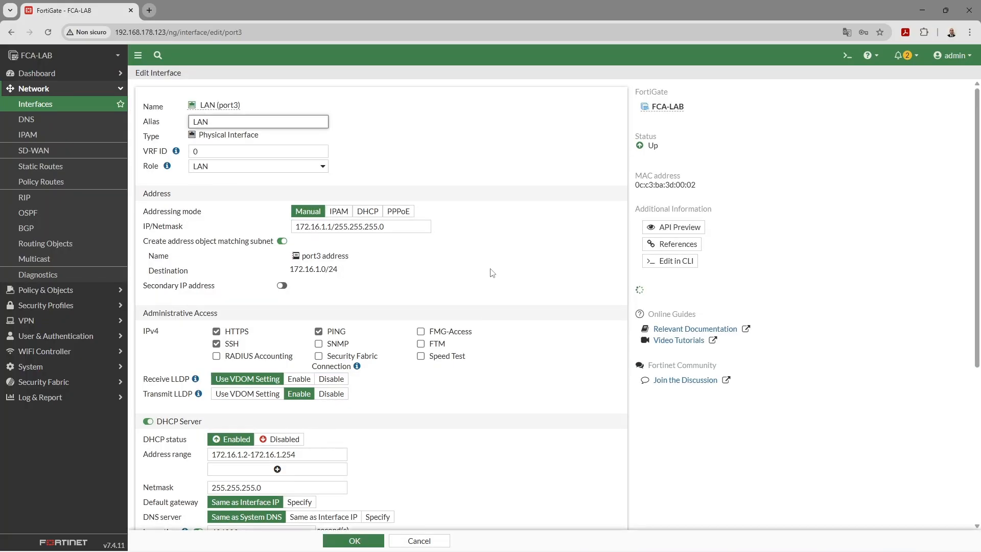
{"action": "scroll", "coordinate": [465, 281], "scroll_direction": "down", "scroll_amount": 2}
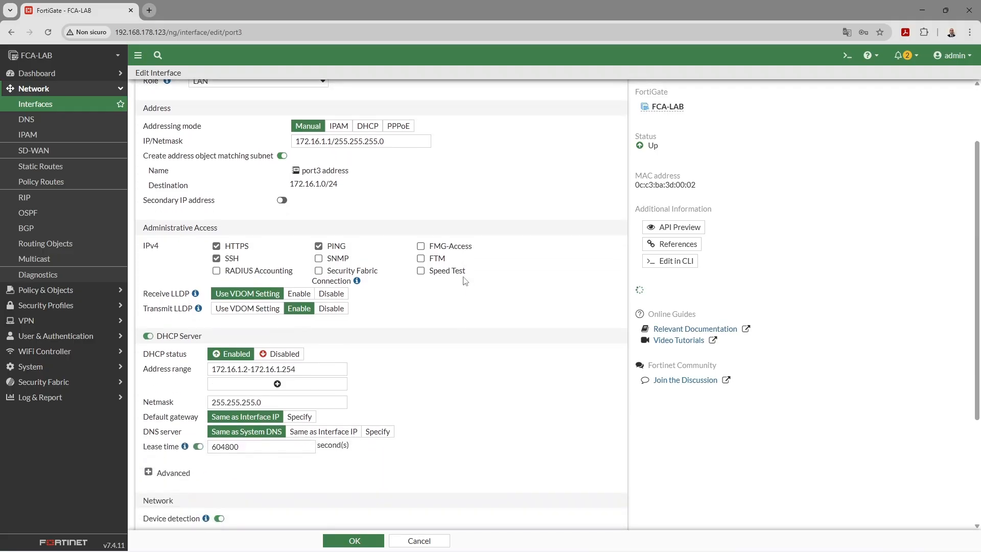
{"action": "scroll", "coordinate": [480, 332], "scroll_direction": "up", "scroll_amount": 2}
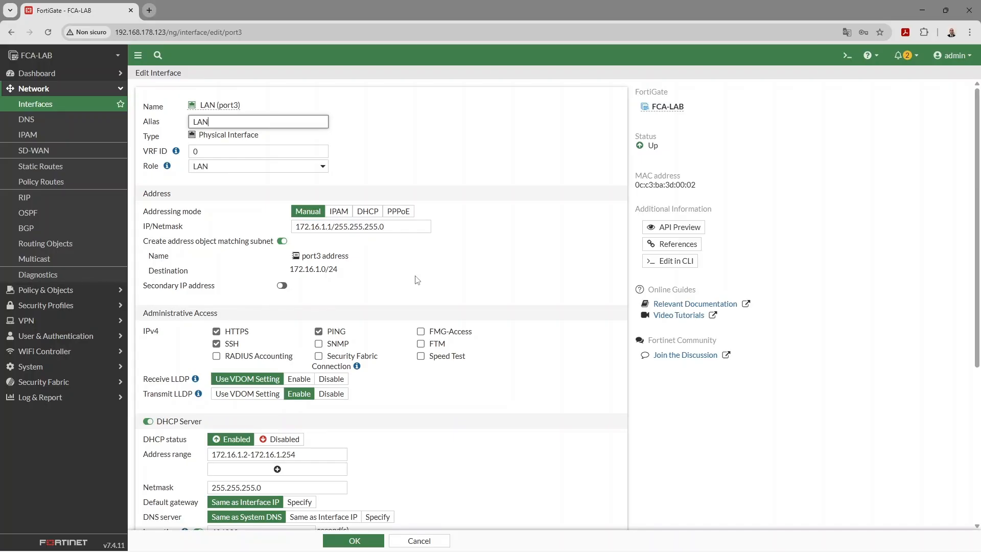
{"action": "scroll", "coordinate": [418, 280], "scroll_direction": "down", "scroll_amount": 2}
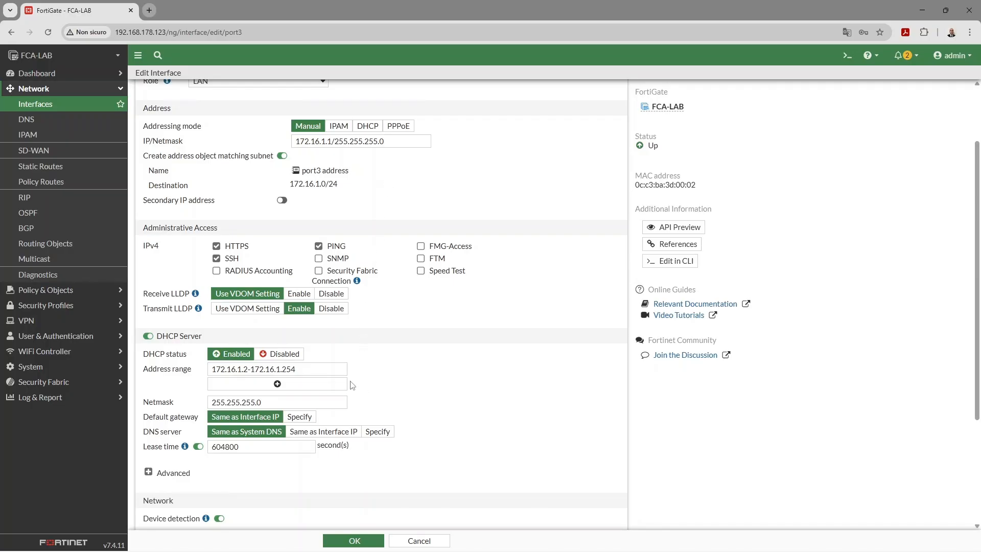
{"action": "left_click", "coordinate": [84, 105]}
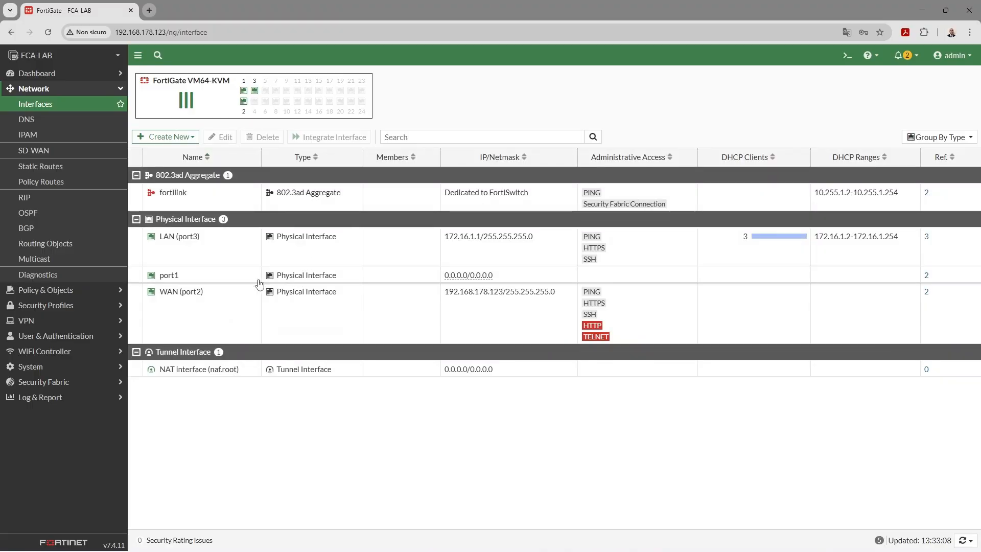
Give port1 alias TO-BR1, role LAN, address 10.10.1.1/30 and PING access
{"action": "double_click", "coordinate": [412, 282]}
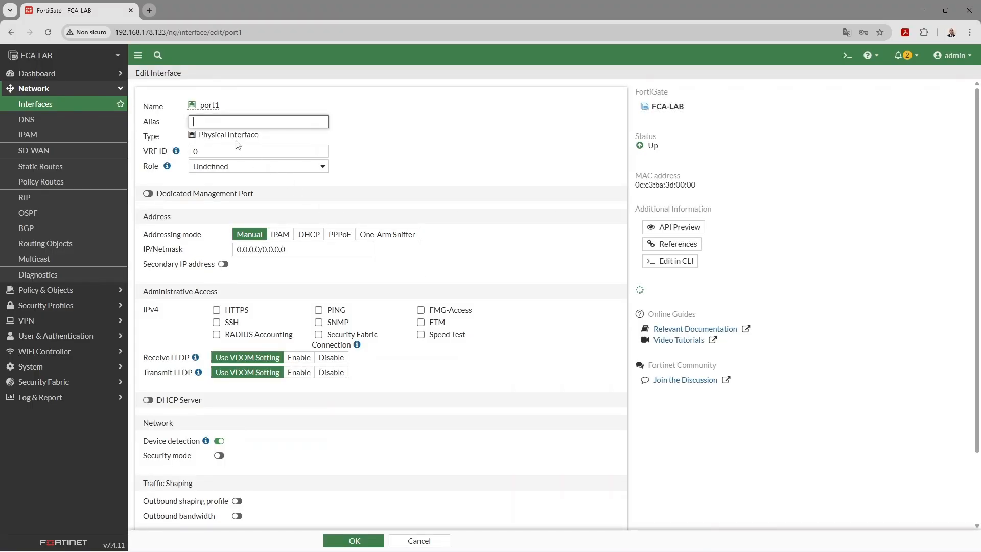
{"action": "type", "text": "TO-BR1"}
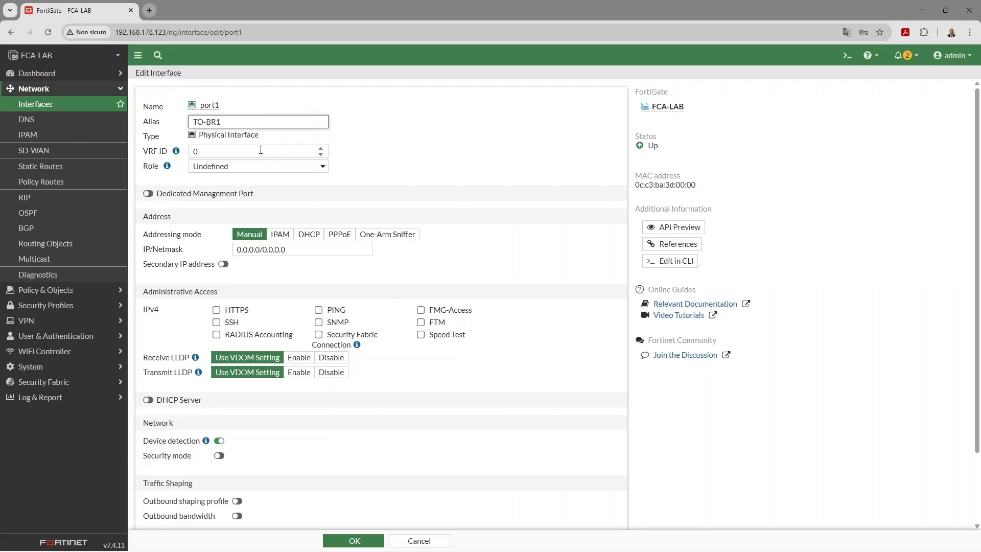
{"action": "left_click", "coordinate": [309, 169]}
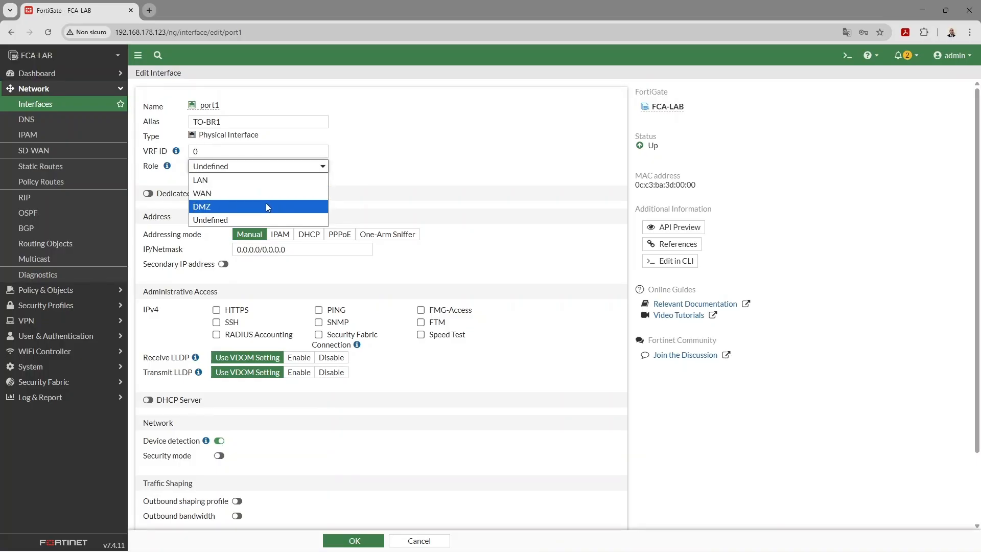
{"action": "left_click", "coordinate": [252, 180]}
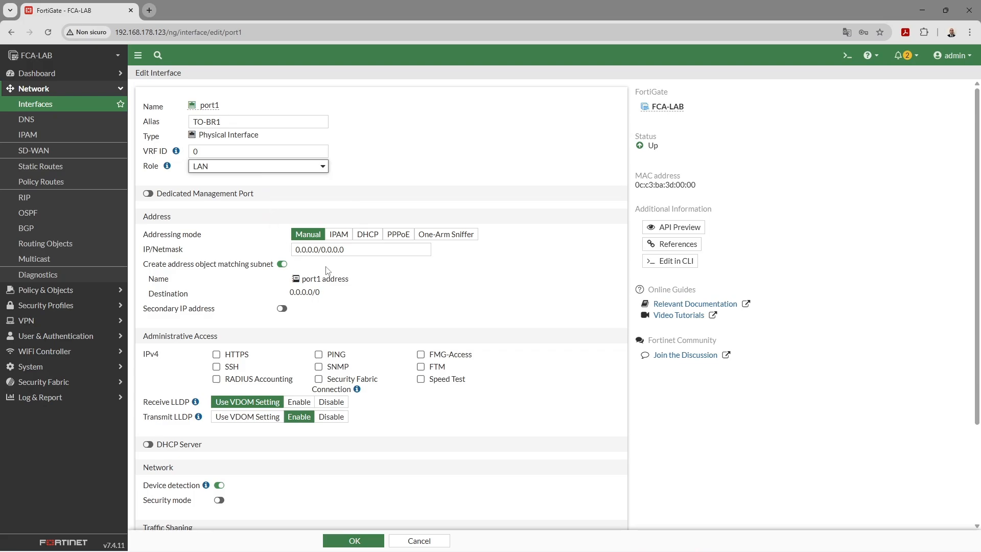
{"action": "left_click", "coordinate": [356, 251]}
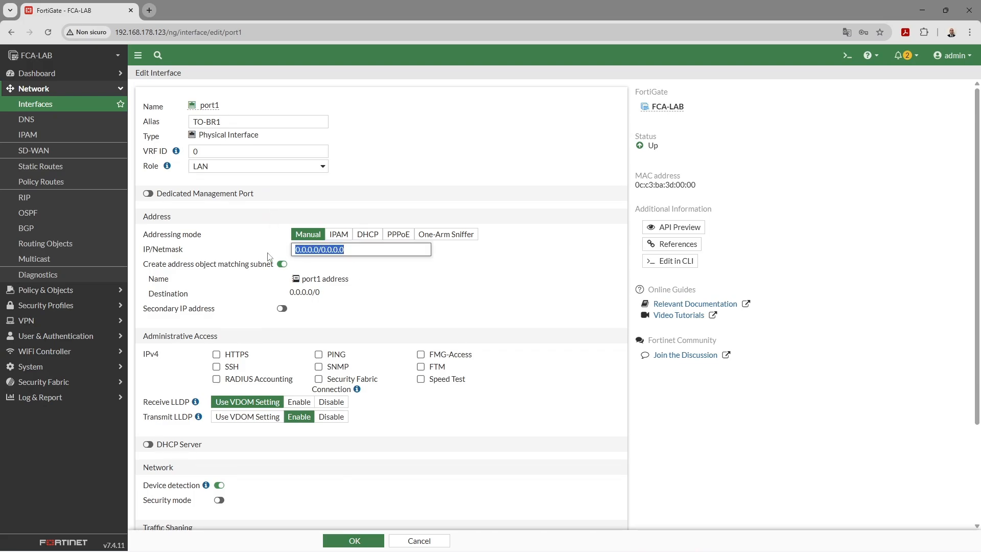
{"action": "type", "text": "10.10.1.1"}
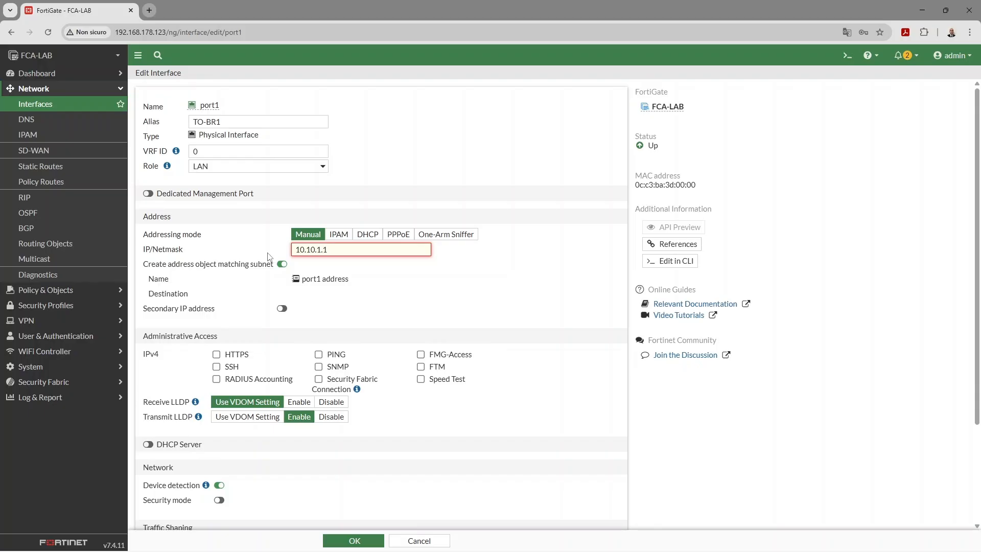
{"action": "type", "text": "/30"}
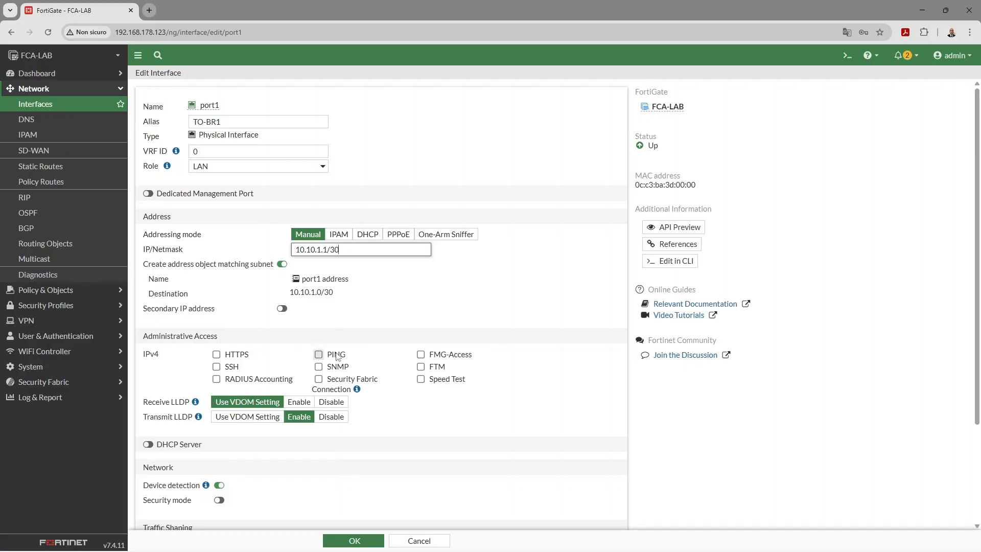
{"action": "left_click", "coordinate": [319, 355]}
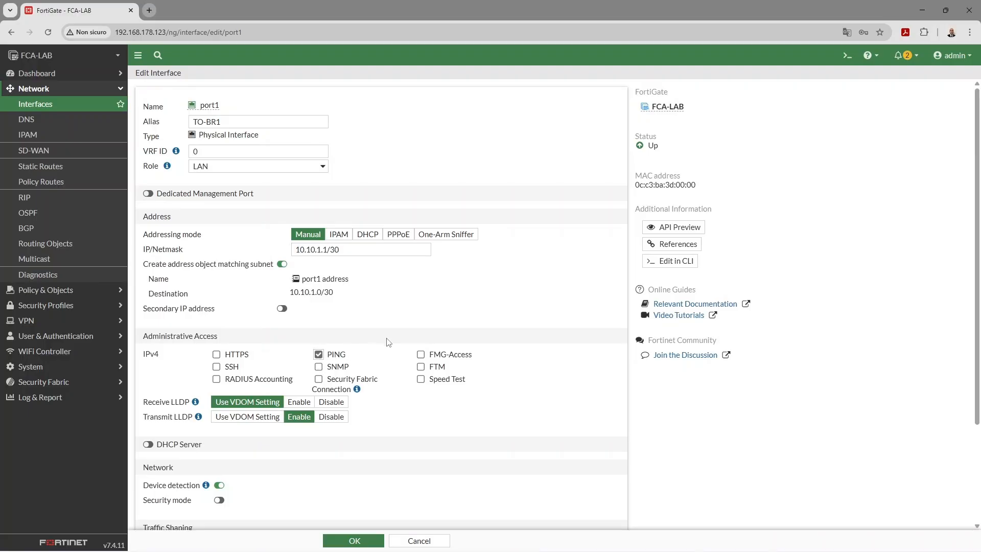
Enable port1's DHCP server with address range 172.16.2.2-172.16.2.254
{"action": "scroll", "coordinate": [411, 334], "scroll_direction": "down", "scroll_amount": 2}
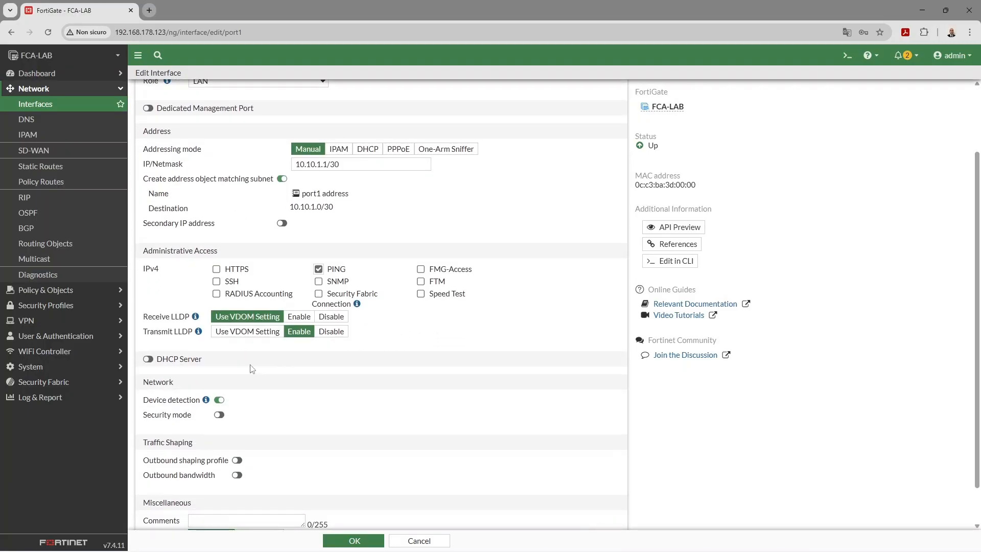
{"action": "left_click", "coordinate": [148, 359]}
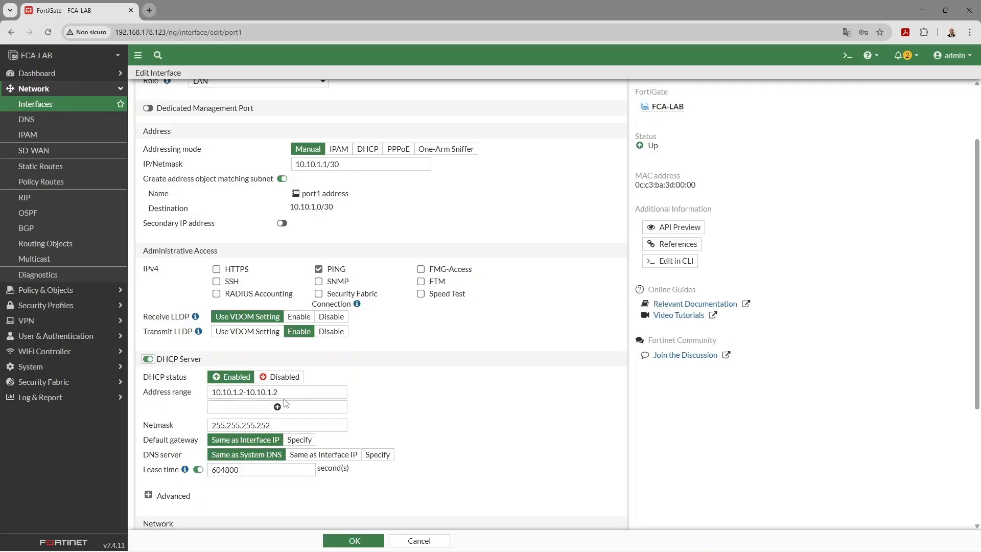
{"action": "left_click_drag", "start_coordinate": [285, 392], "coordinate": [174, 394]}
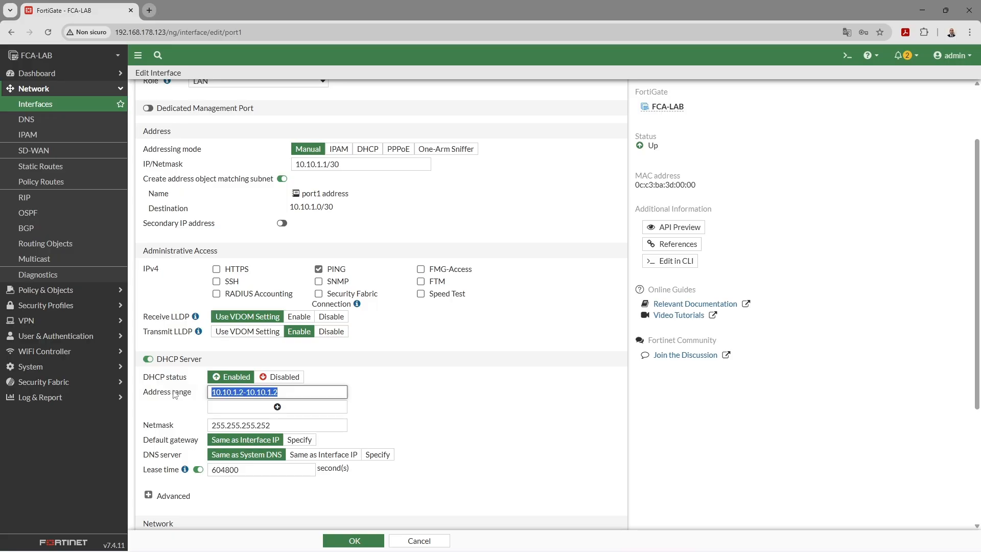
{"action": "type", "text": "172.16.2.2-17"}
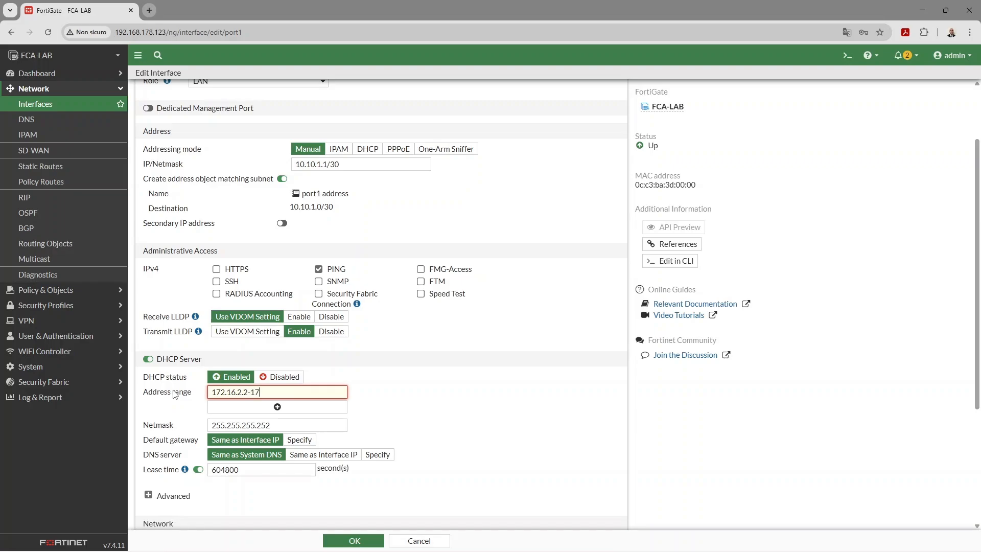
{"action": "type", "text": "16.2.254"}
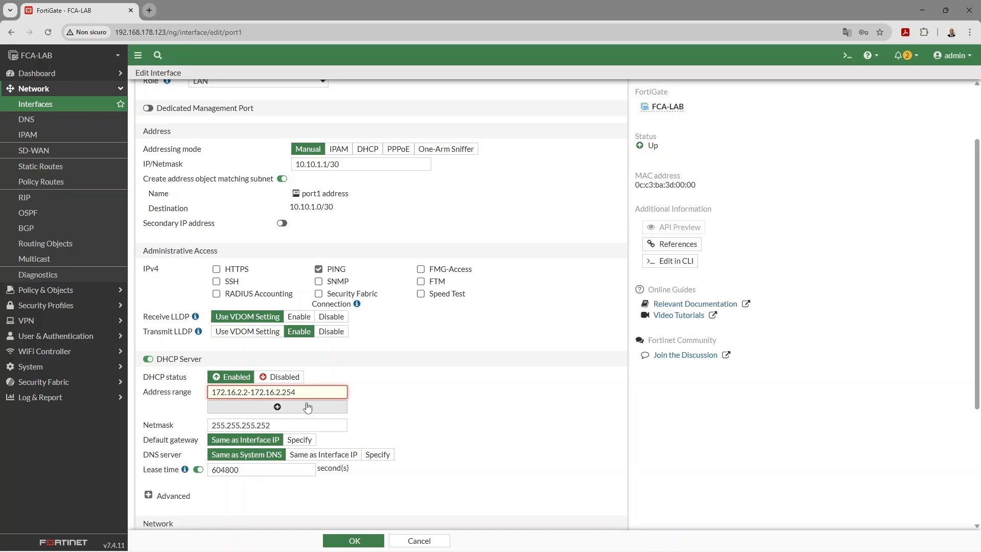
{"action": "left_click", "coordinate": [412, 403]}
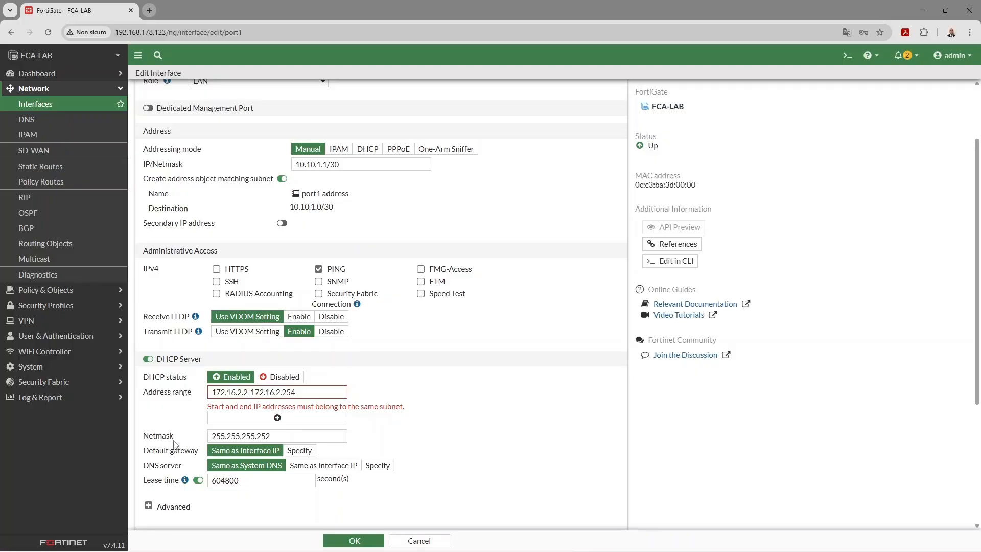
Set DHCP netmask 255.255.255.0 and default gateway 172.16.2.1, then save port1
{"action": "left_click", "coordinate": [278, 437]}
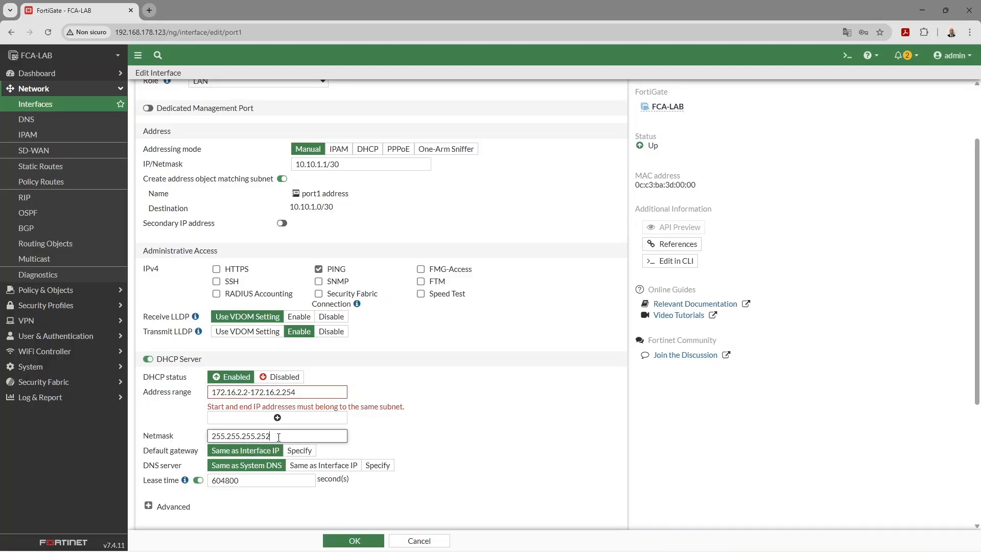
{"action": "key", "text": "BackSpace"}
{"action": "key", "text": "BackSpace"}
{"action": "type", "text": "0"}
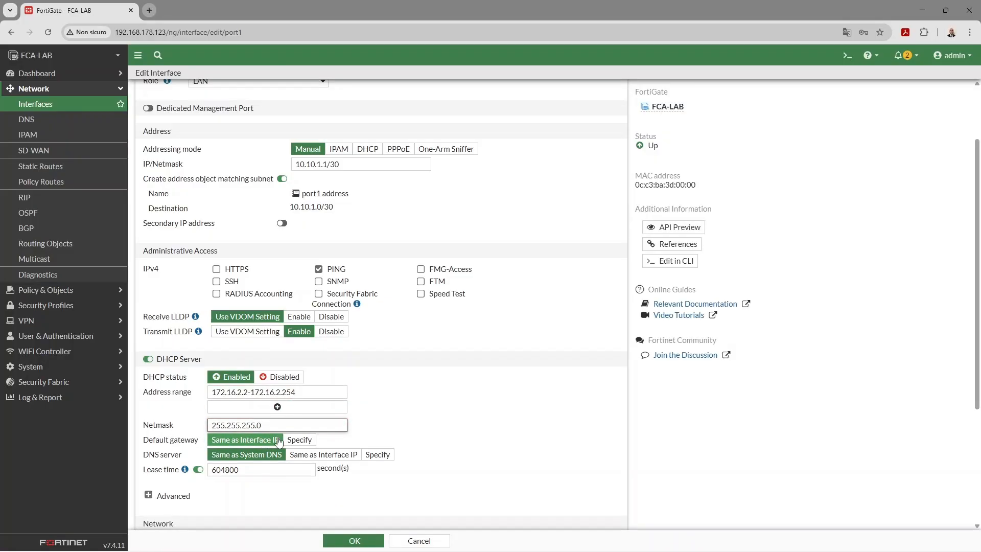
{"action": "left_click", "coordinate": [384, 432]}
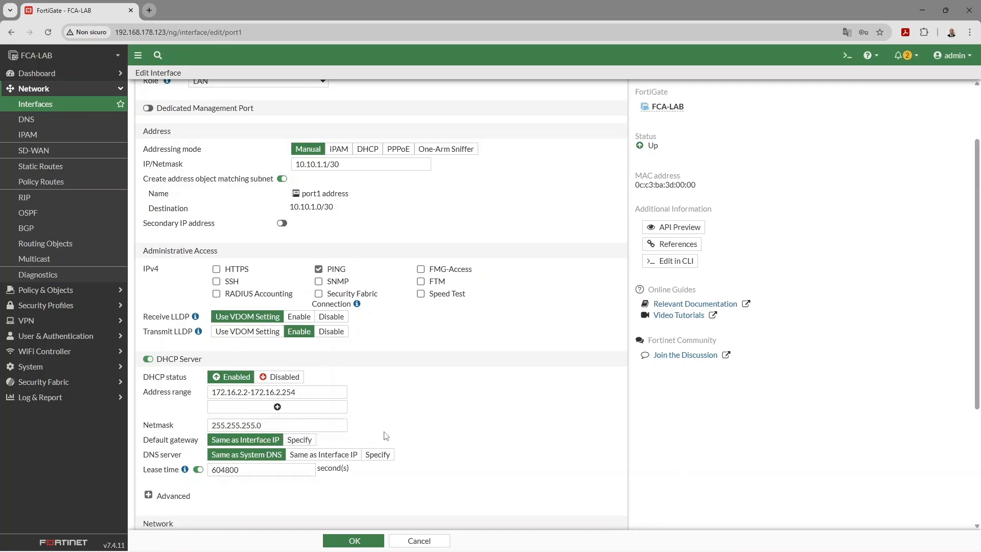
{"action": "left_click", "coordinate": [308, 442]}
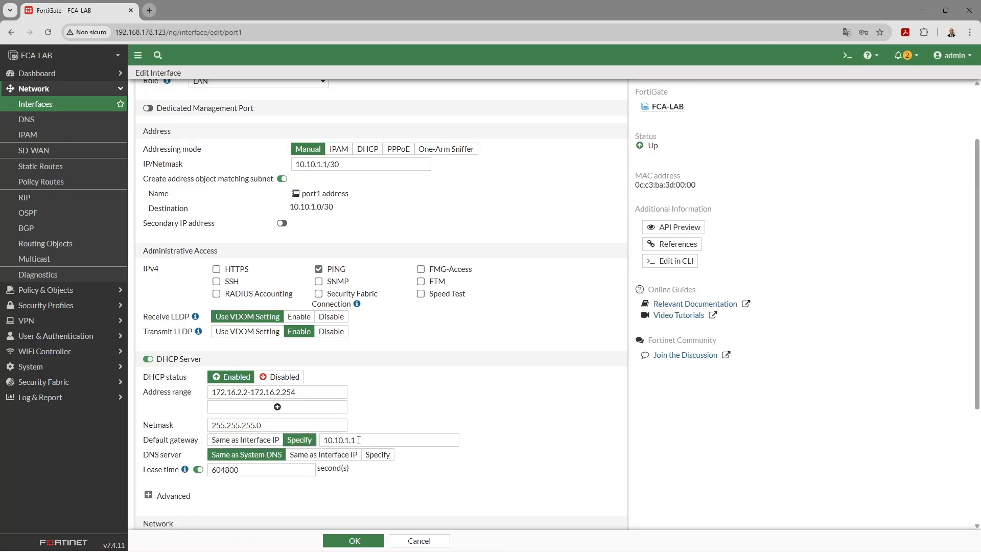
{"action": "double_click", "coordinate": [364, 443]}
{"action": "type", "text": "172.16.2"}
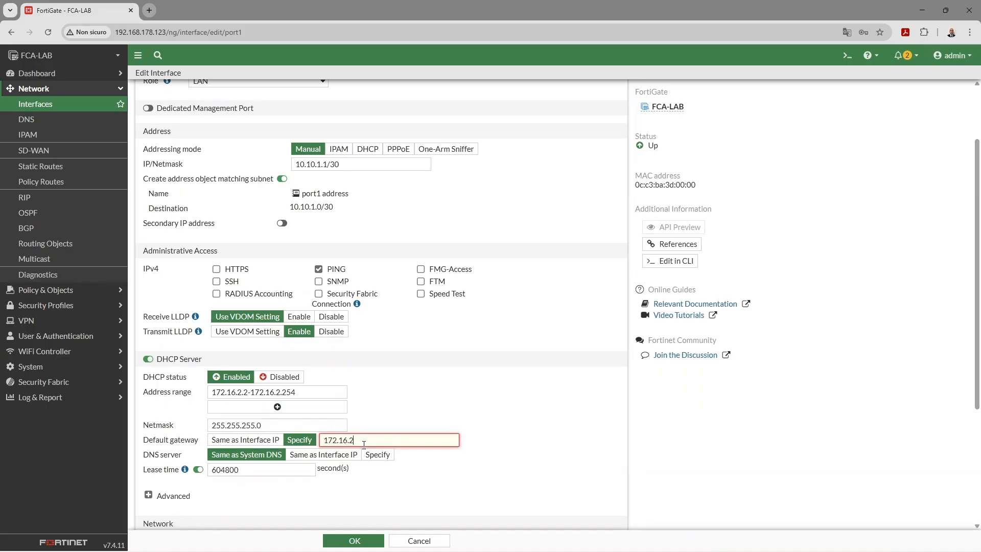
{"action": "type", "text": ".1"}
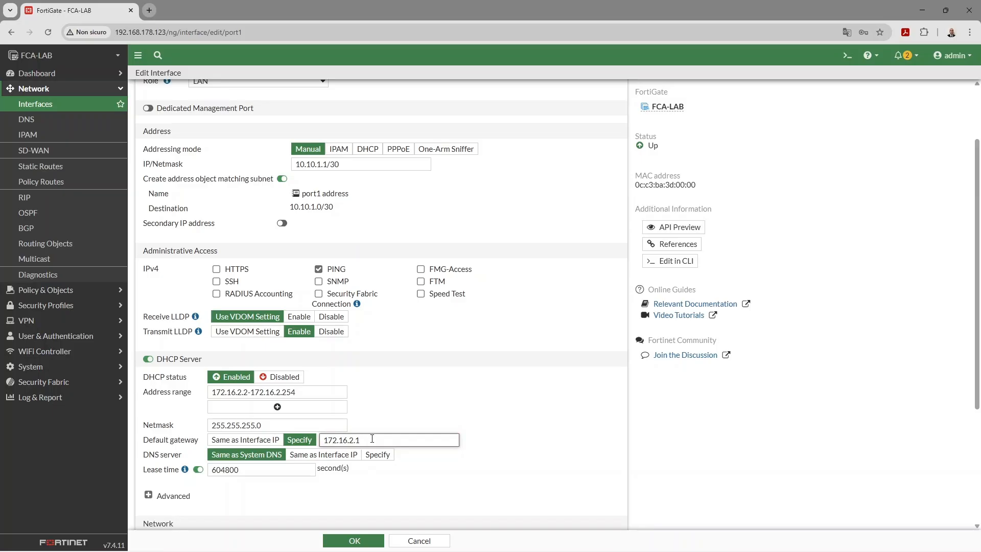
{"action": "left_click", "coordinate": [429, 415]}
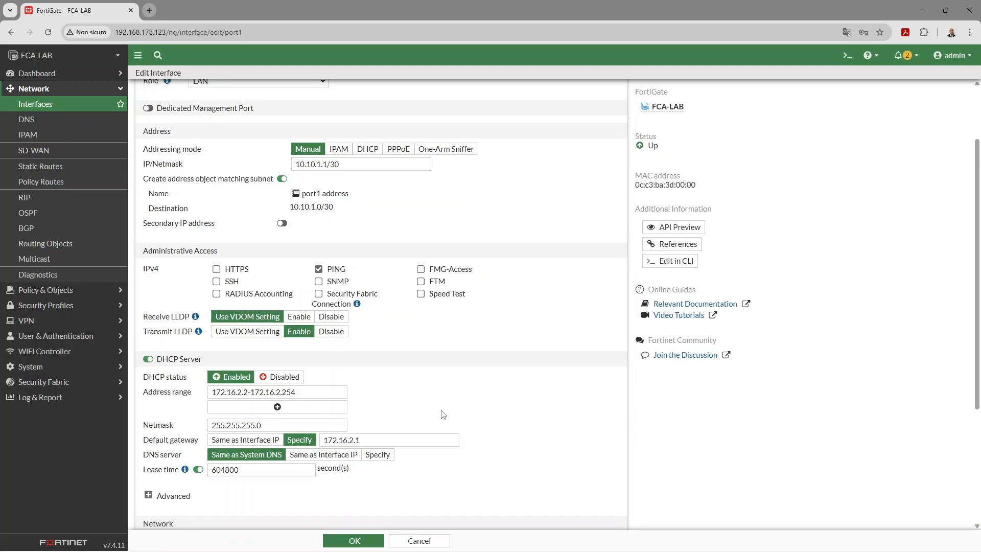
{"action": "left_click", "coordinate": [376, 542]}
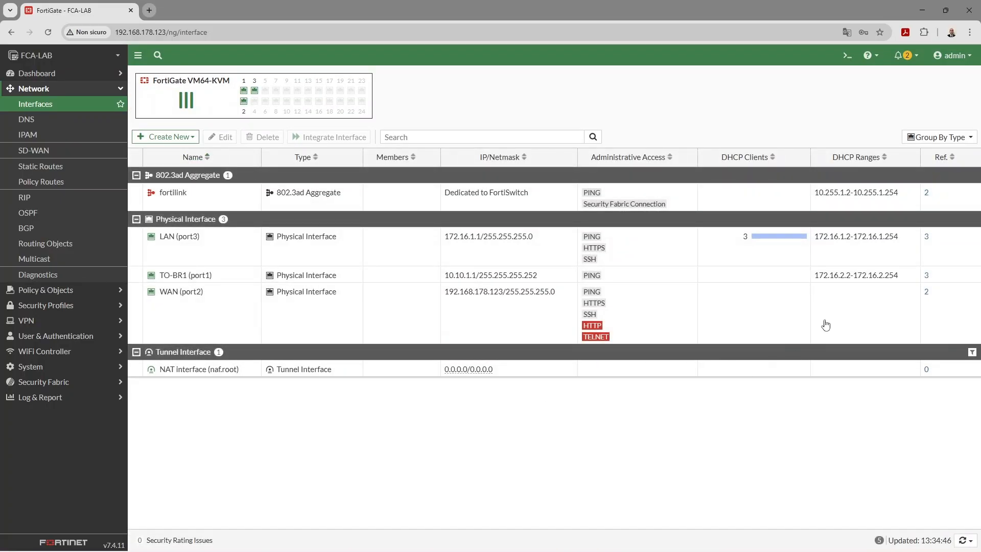
From the CLI console, run execute ping 10.10.1.2 and get replies
{"action": "left_click", "coordinate": [845, 56]}
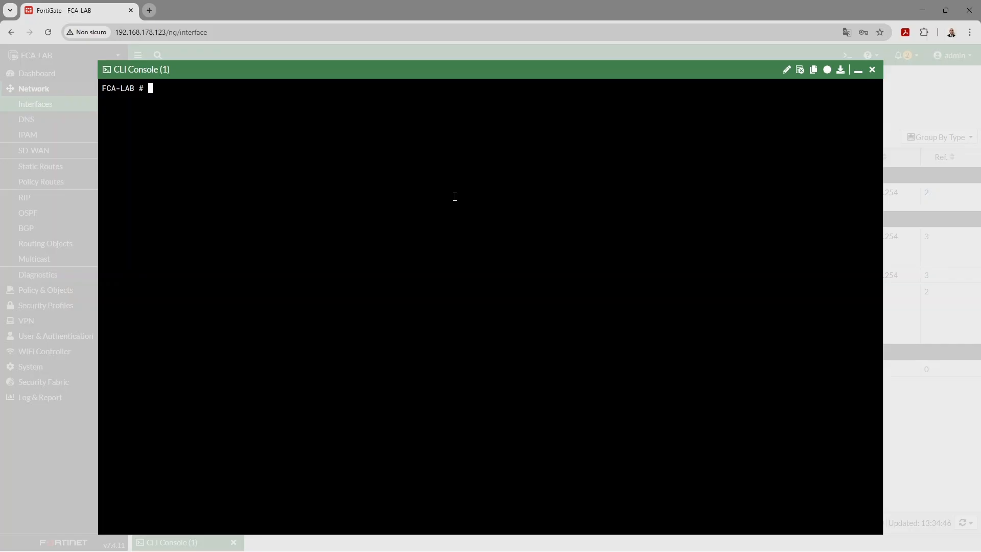
{"action": "type", "text": "execute ping 10.10.2"}
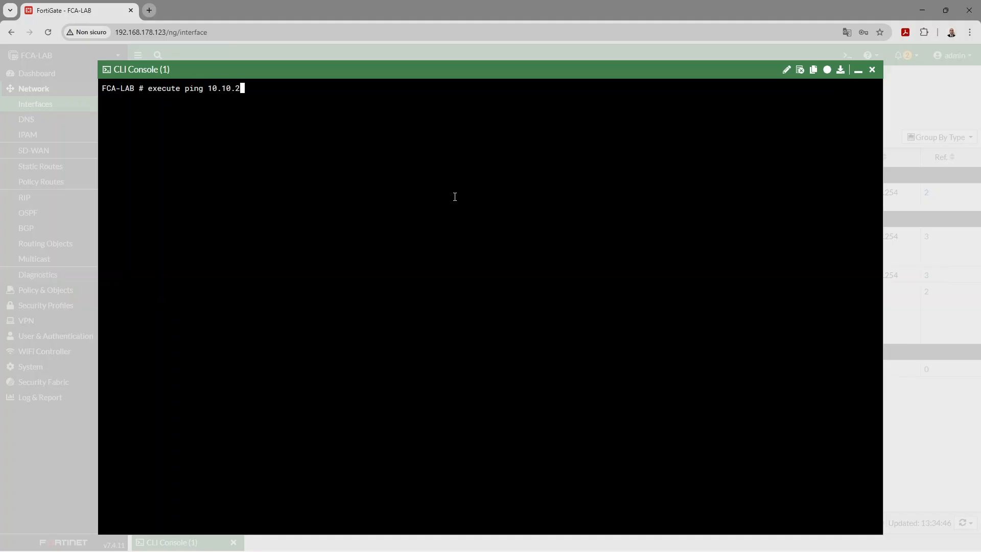
{"action": "key", "text": "BackSpace"}
{"action": "type", "text": "1.2"}
{"action": "key", "text": "Return"}
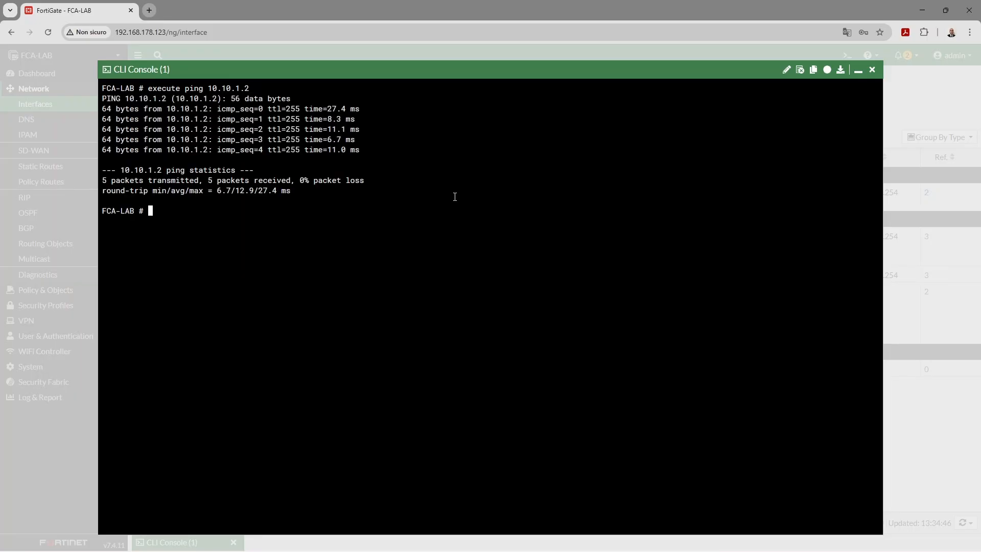
Ping 172.16.2.1 from the CLI, then close the console
{"action": "key", "text": "Up"}
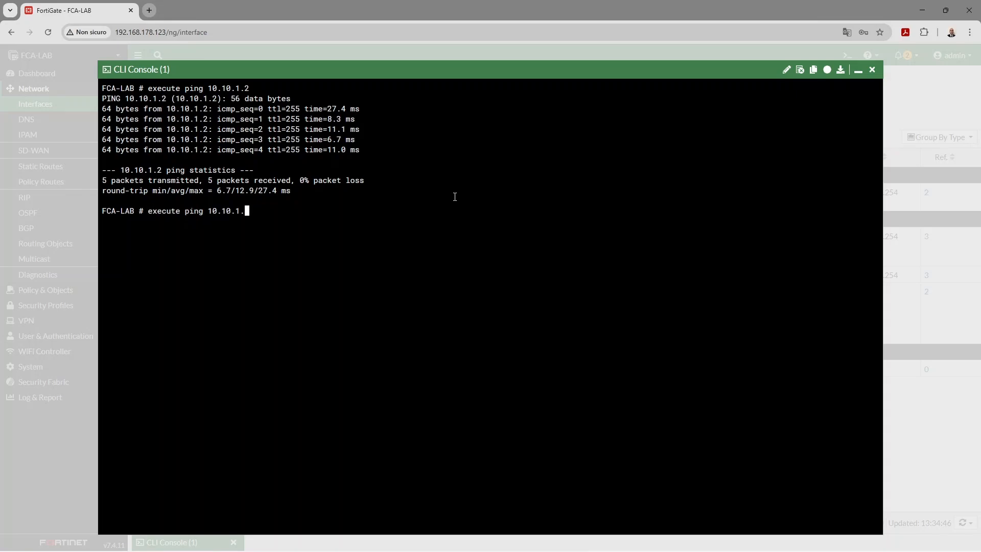
{"action": "key", "text": "BackSpace"}
{"action": "key", "text": "BackSpace"}
{"action": "key", "text": "BackSpace"}
{"action": "key", "text": "BackSpace"}
{"action": "key", "text": "BackSpace"}
{"action": "key", "text": "BackSpace"}
{"action": "key", "text": "BackSpace"}
{"action": "key", "text": "BackSpace"}
{"action": "type", "text": "172.16.2.1"}
{"action": "key", "text": "Return"}
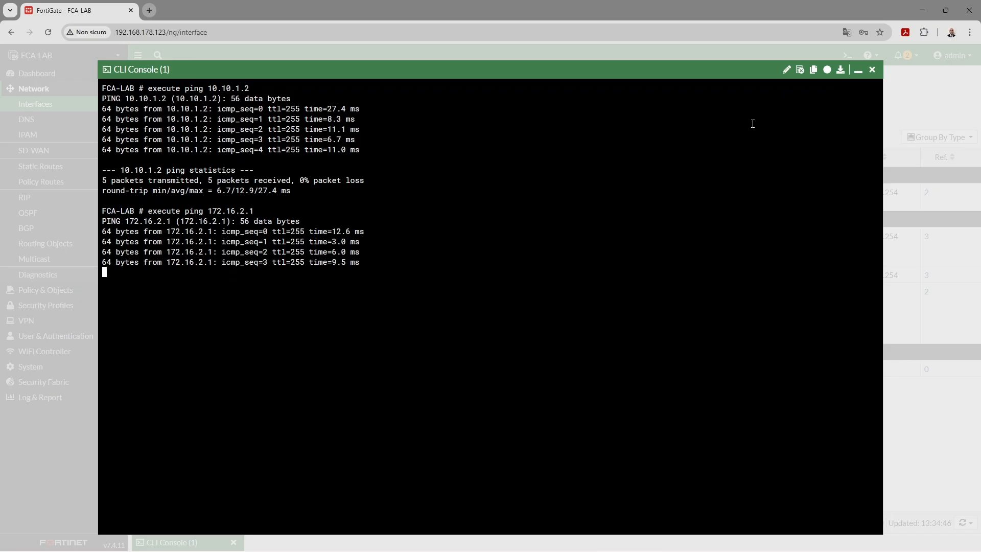
{"action": "left_click", "coordinate": [871, 70]}
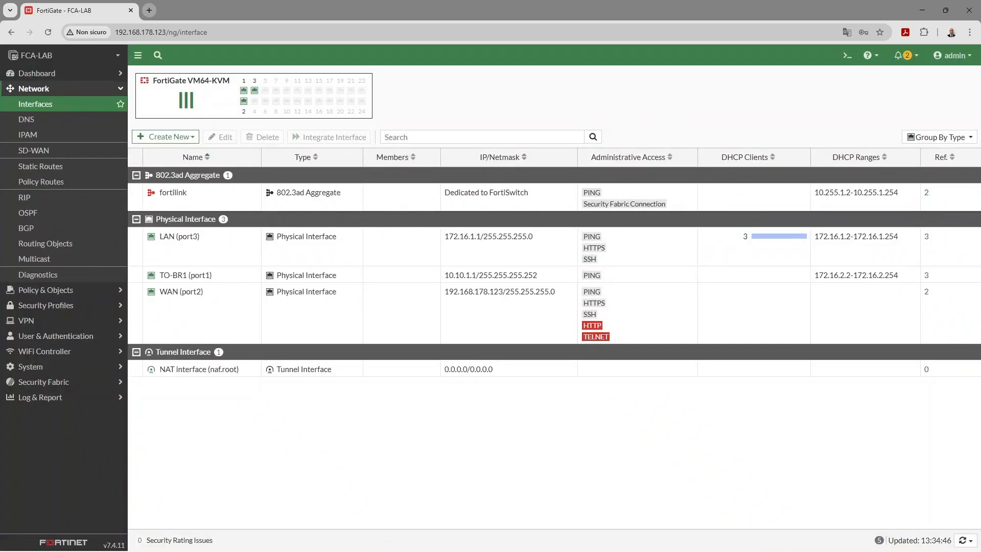
Switch from the browser to the GNS3 window showing the HQ and BR-1 topology
{"action": "key", "text": "alt+Tab"}
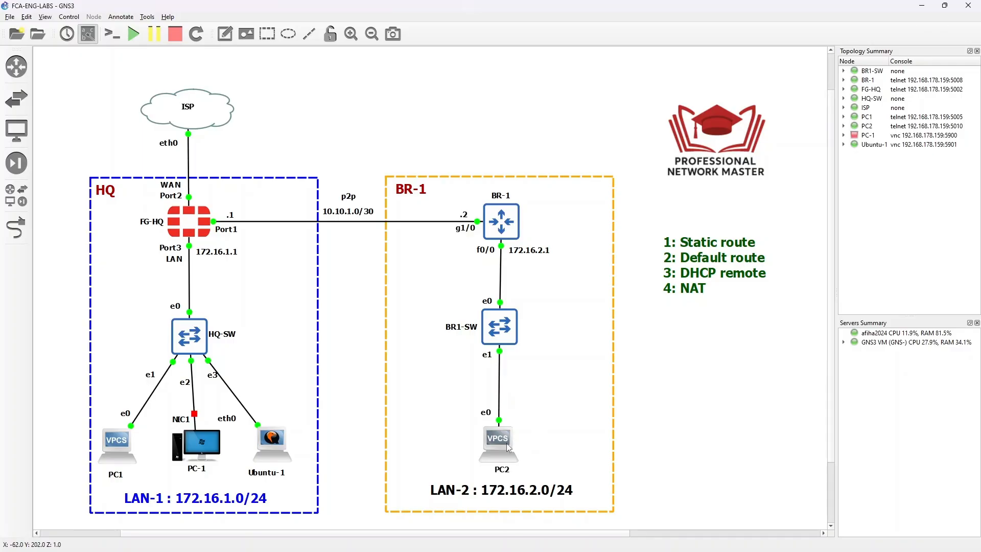
Check PC2's empty address, then lease 172.16.2.2/24 with gateway 172.16.2.1 via ip dhcp
{"action": "mouse_move", "coordinate": [503, 440]}
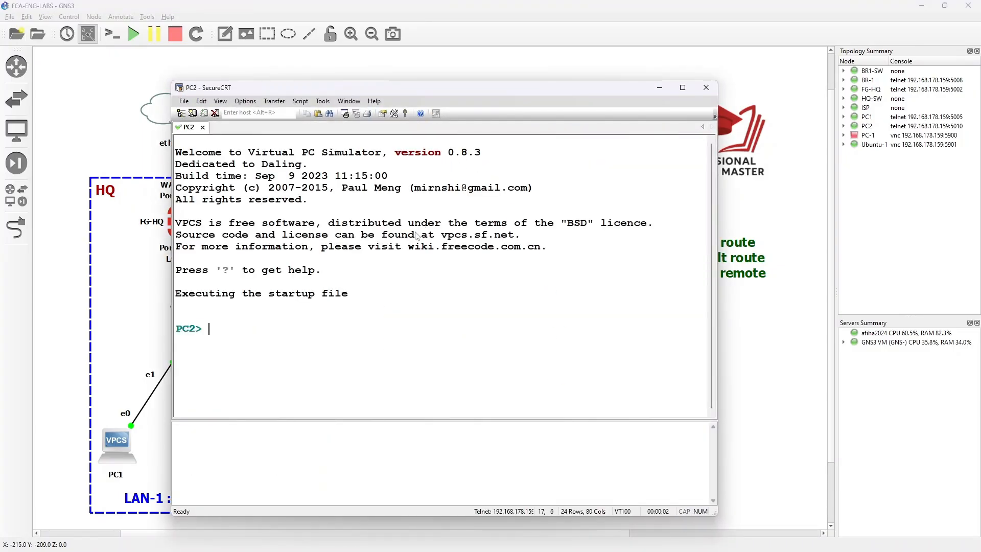
{"action": "type", "text": "show ip"}
{"action": "key", "text": "Return"}
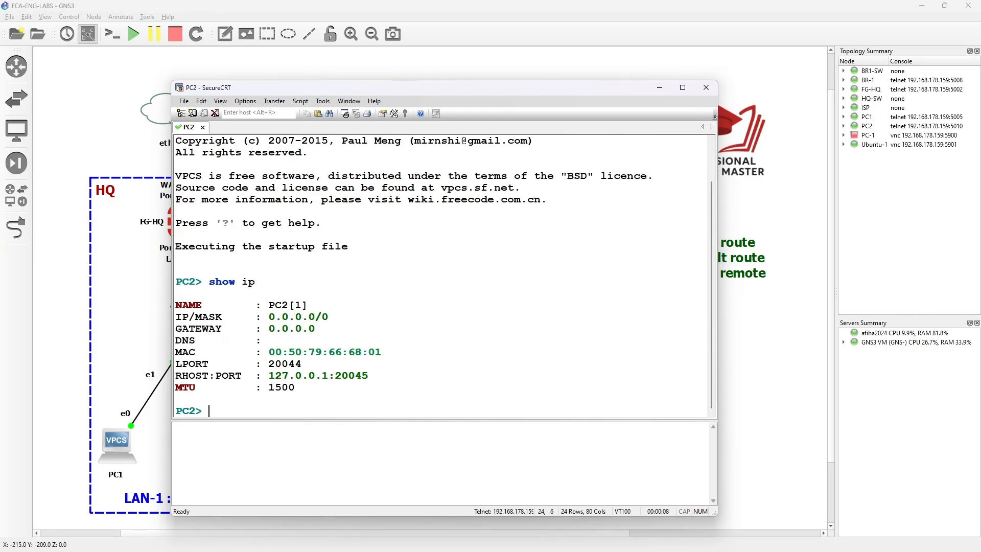
{"action": "type", "text": "ip dhcp"}
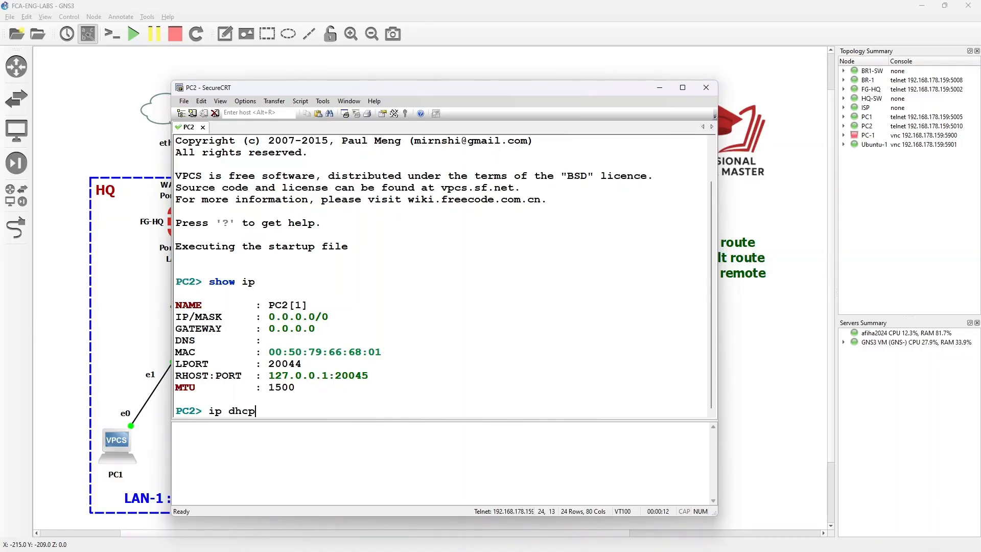
{"action": "key", "text": "Return"}
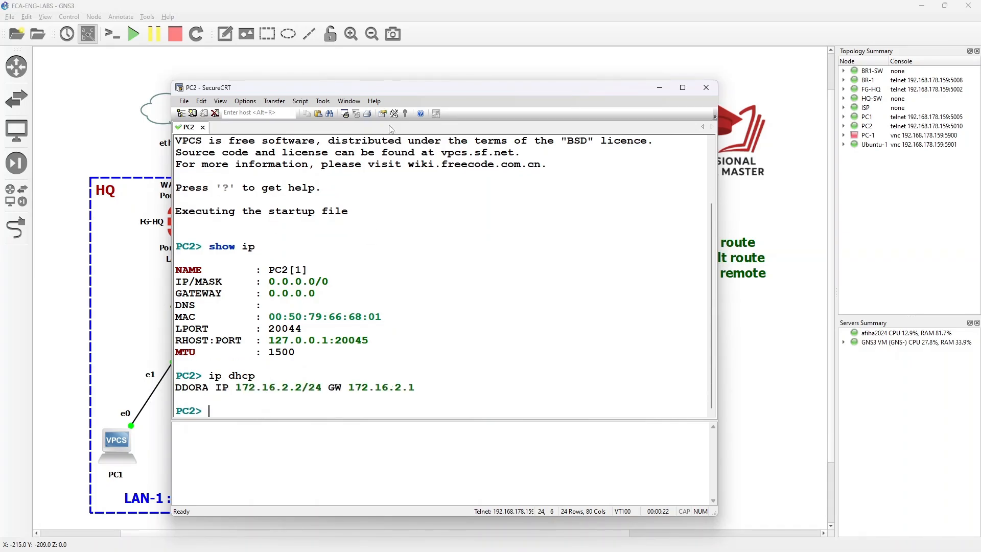
{"action": "left_click_drag", "start_coordinate": [428, 88], "coordinate": [375, 277]}
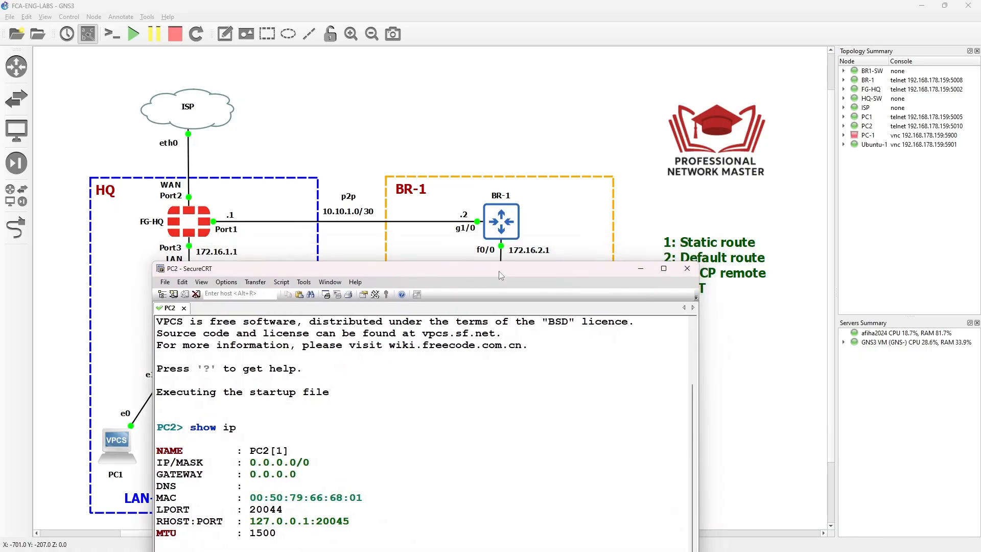
Resize the PC2 console and ping 10.10.1.1, getting five replies
{"action": "left_click_drag", "start_coordinate": [489, 271], "coordinate": [491, 290]}
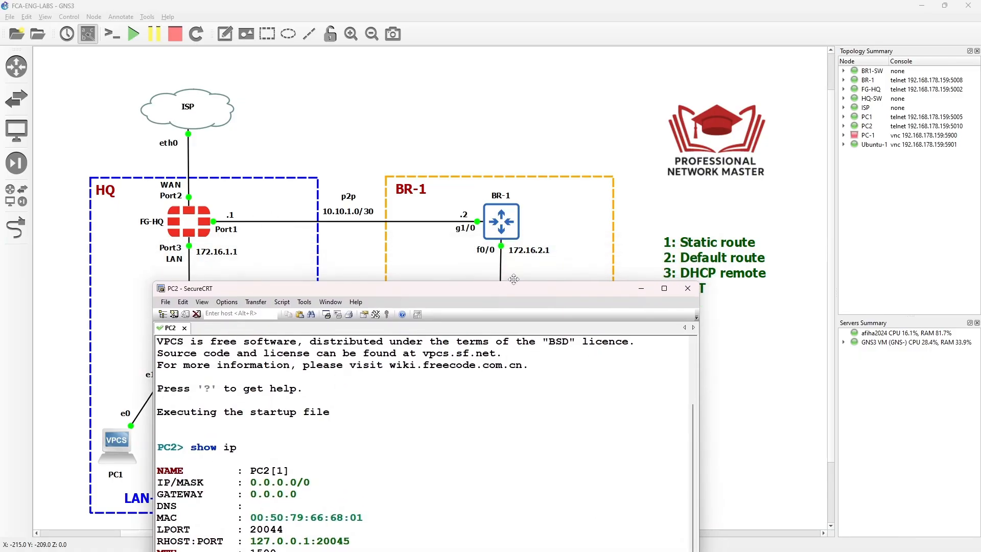
{"action": "left_click_drag", "start_coordinate": [496, 290], "coordinate": [494, 299]}
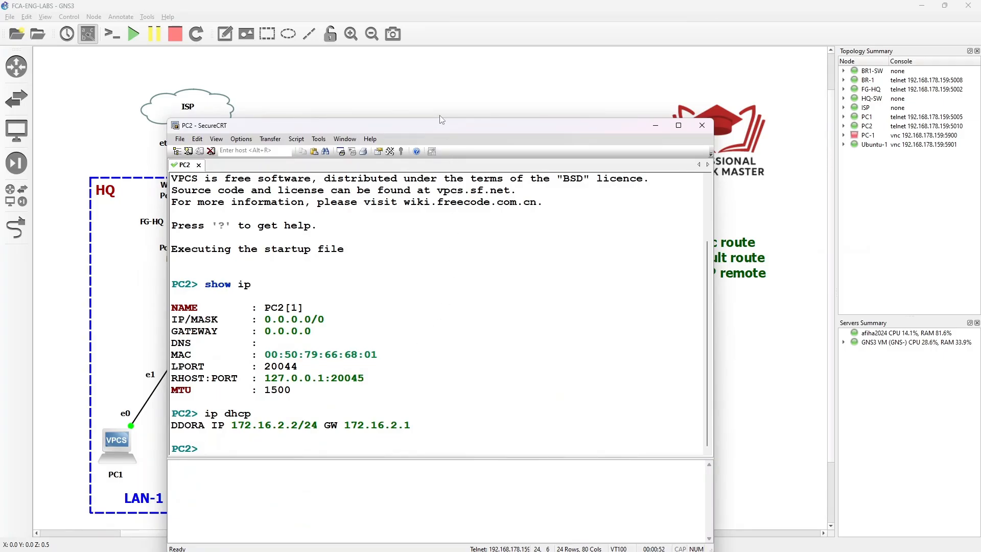
{"action": "left_click_drag", "start_coordinate": [439, 118], "coordinate": [381, 249]}
{"action": "type", "text": "png"}
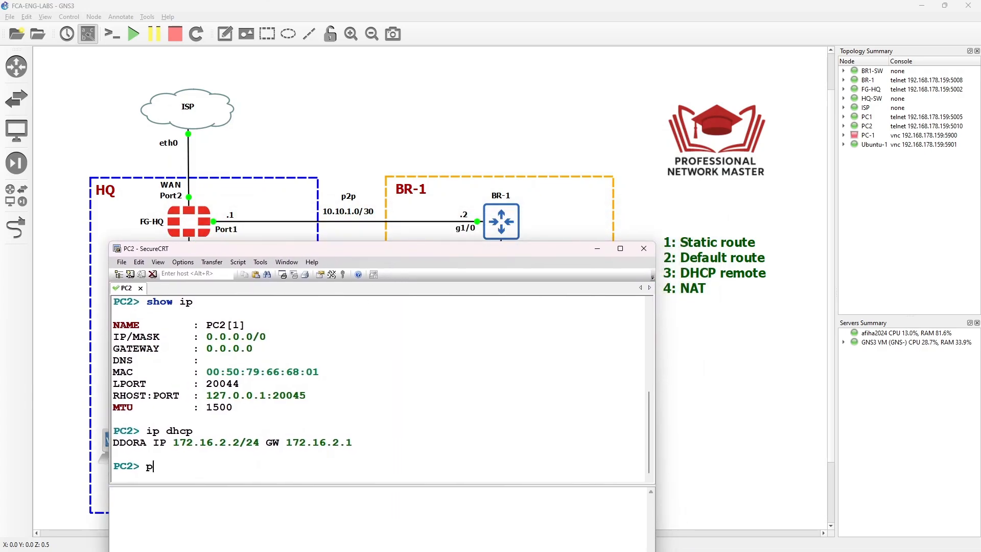
{"action": "key", "text": "BackSpace"}
{"action": "key", "text": "BackSpace"}
{"action": "type", "text": "ing 10"}
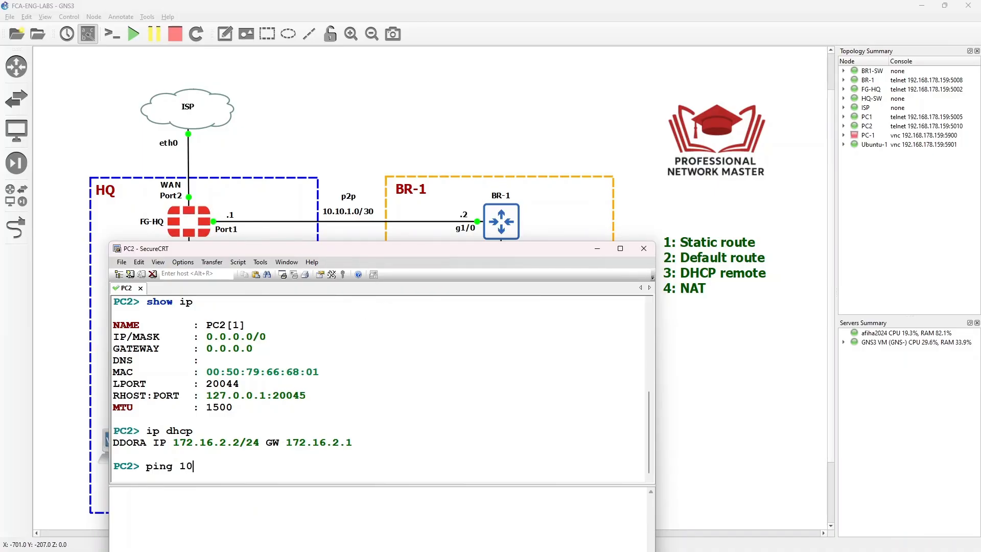
{"action": "type", "text": ".10.1.1"}
{"action": "key", "text": "Return"}
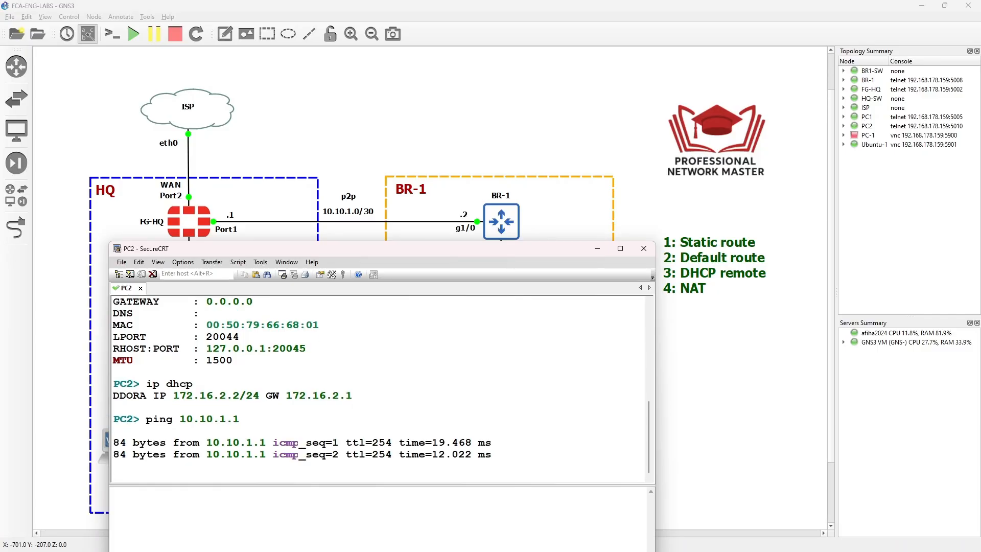
{"action": "left_click_drag", "start_coordinate": [363, 251], "coordinate": [439, 145]}
{"action": "left_click", "coordinate": [117, 446]}
Open a PC1 console, run show ip and dhcp to lease 172.16.1.3/24, gateway 172.16.1.1
{"action": "double_click", "coordinate": [118, 445]}
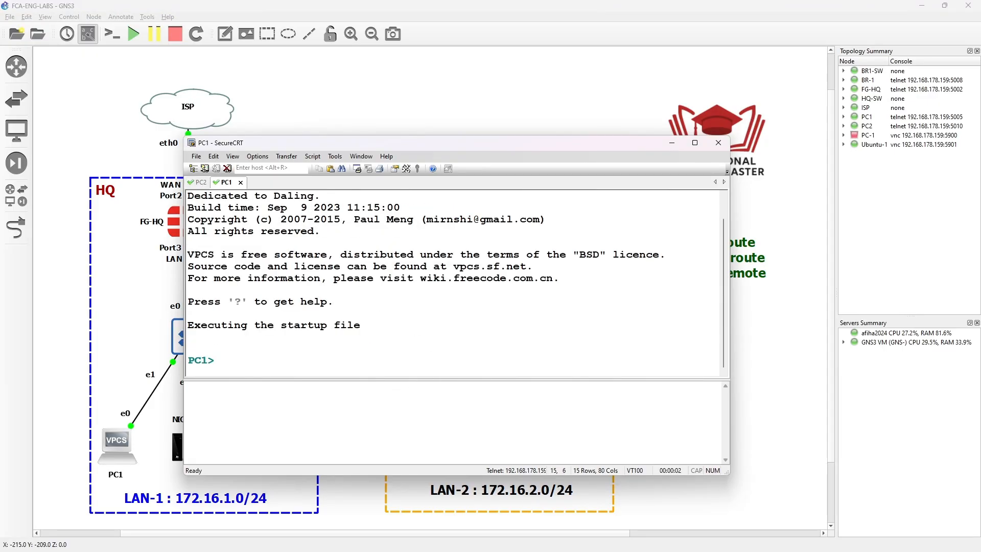
{"action": "type", "text": "show ip"}
{"action": "key", "text": "Return"}
{"action": "left_click_drag", "start_coordinate": [409, 144], "coordinate": [355, 250]}
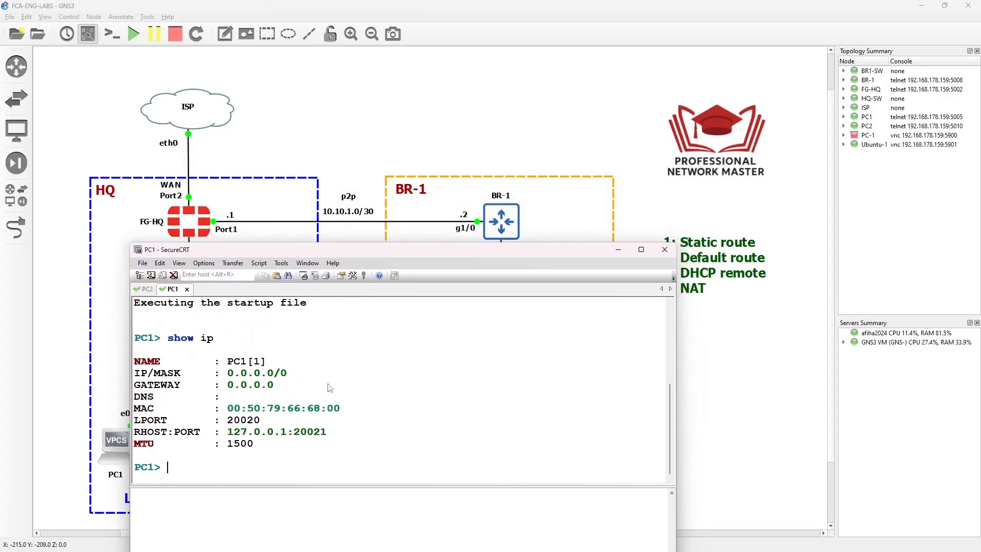
{"action": "type", "text": "dhcp"}
{"action": "key", "text": "Return"}
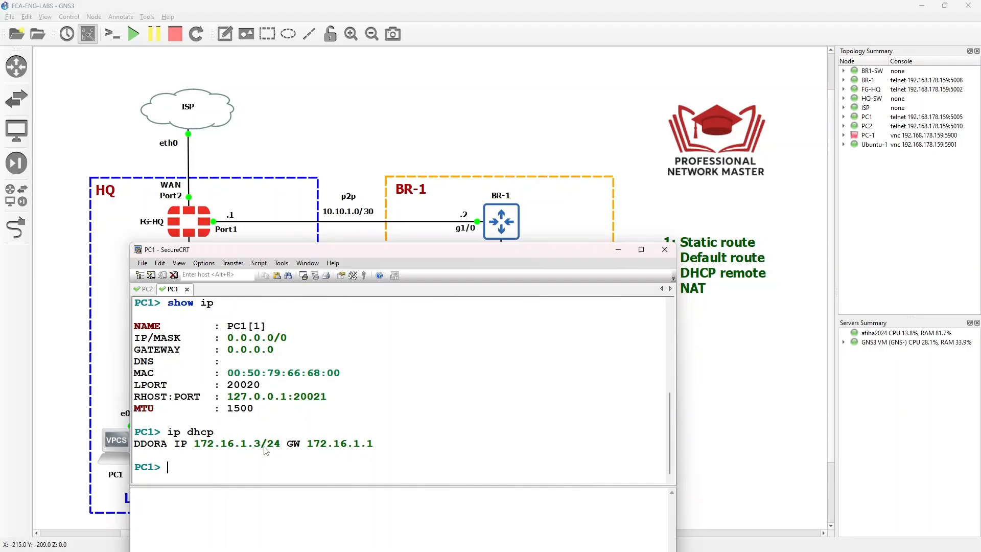
Compare PC1's leased 172.16.1.3 with PC2's 172.16.2.2 in their console tabs
{"action": "left_click_drag", "start_coordinate": [261, 448], "coordinate": [194, 448]}
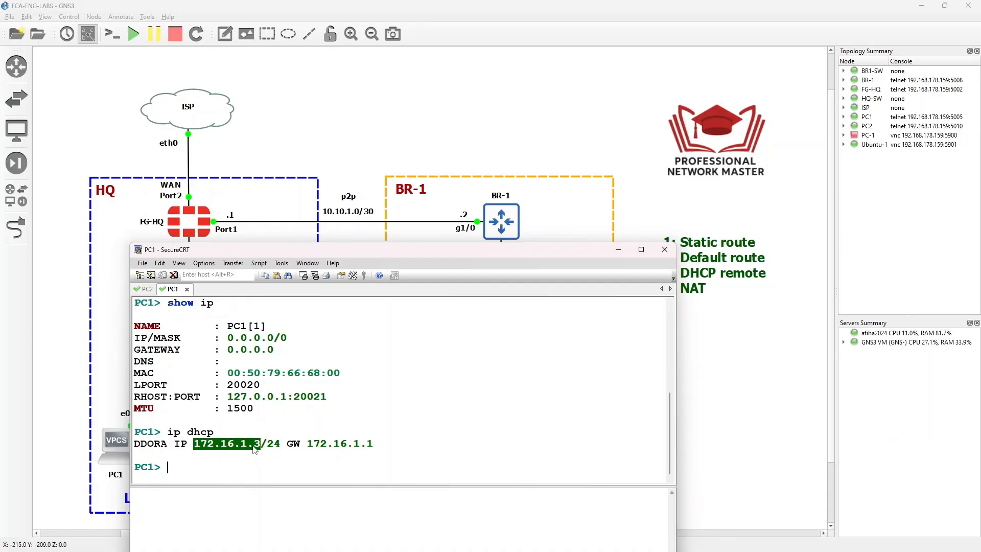
{"action": "left_click", "coordinate": [146, 291]}
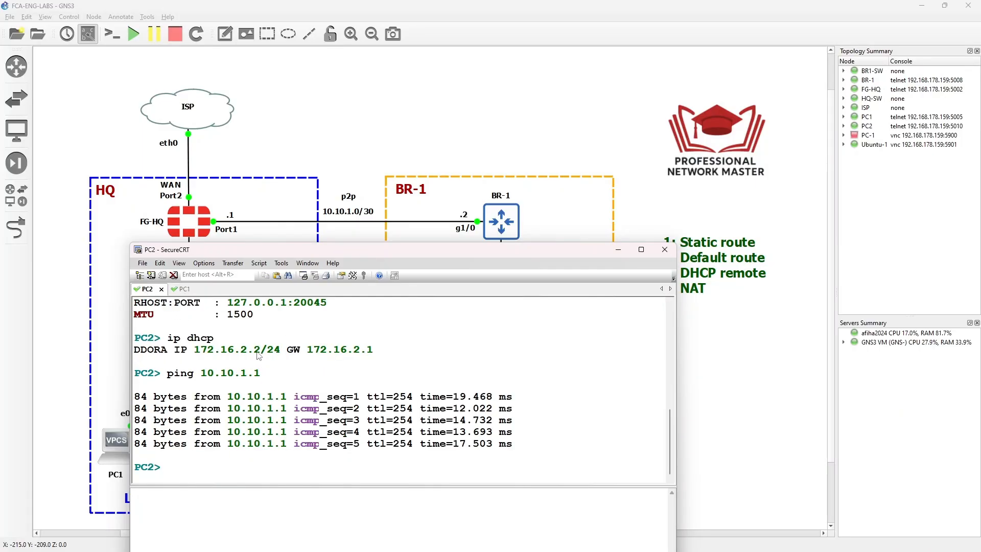
{"action": "left_click_drag", "start_coordinate": [260, 352], "coordinate": [194, 353]}
{"action": "left_click", "coordinate": [223, 381]}
{"action": "left_click_drag", "start_coordinate": [331, 250], "coordinate": [332, 1]}
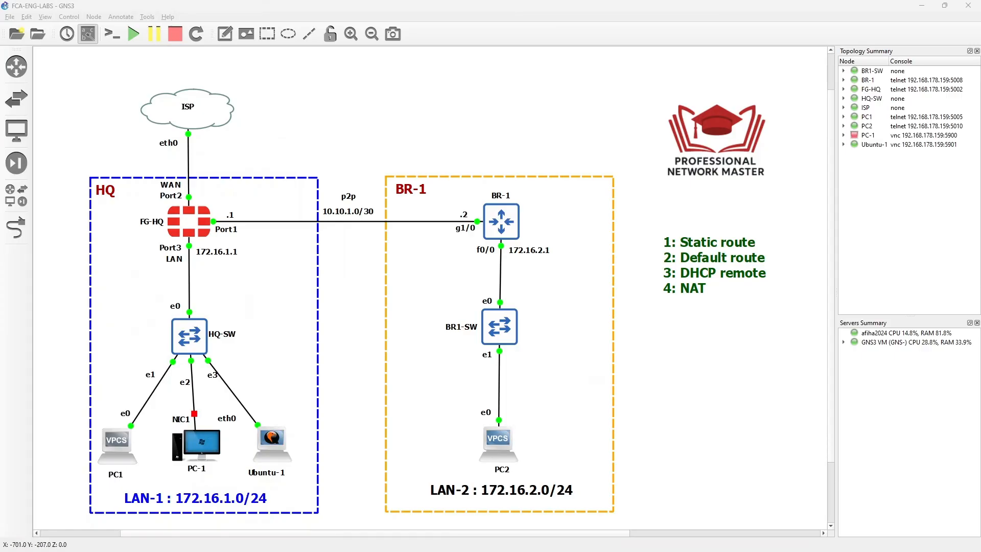
From PC2, ping PC1 at 172.16.1.3 and see all five attempts time out
{"action": "left_click_drag", "start_coordinate": [0, 132], "coordinate": [509, 133]}
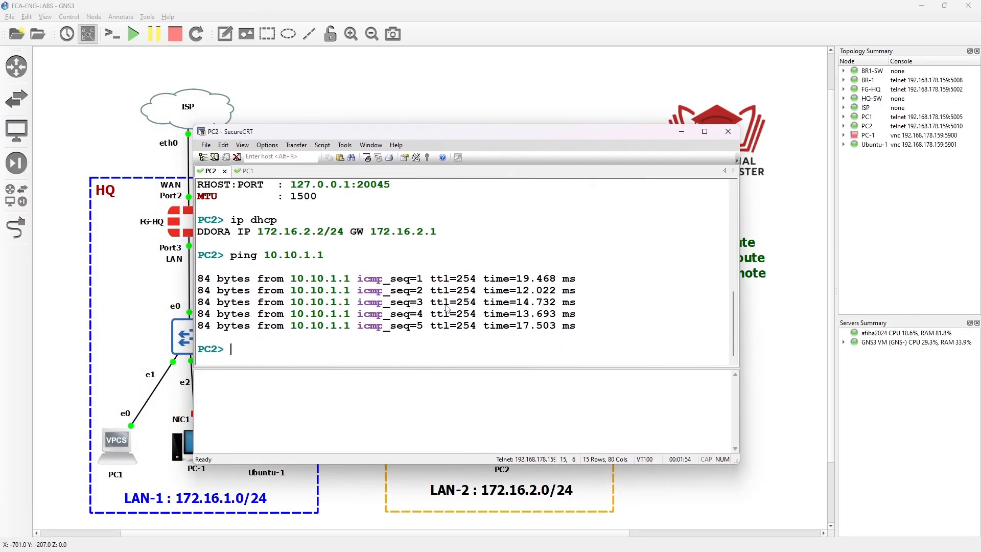
{"action": "type", "text": "pnig"}
{"action": "key", "text": "BackSpace"}
{"action": "key", "text": "BackSpace"}
{"action": "key", "text": "BackSpace"}
{"action": "type", "text": "ping 172.16.1.3"}
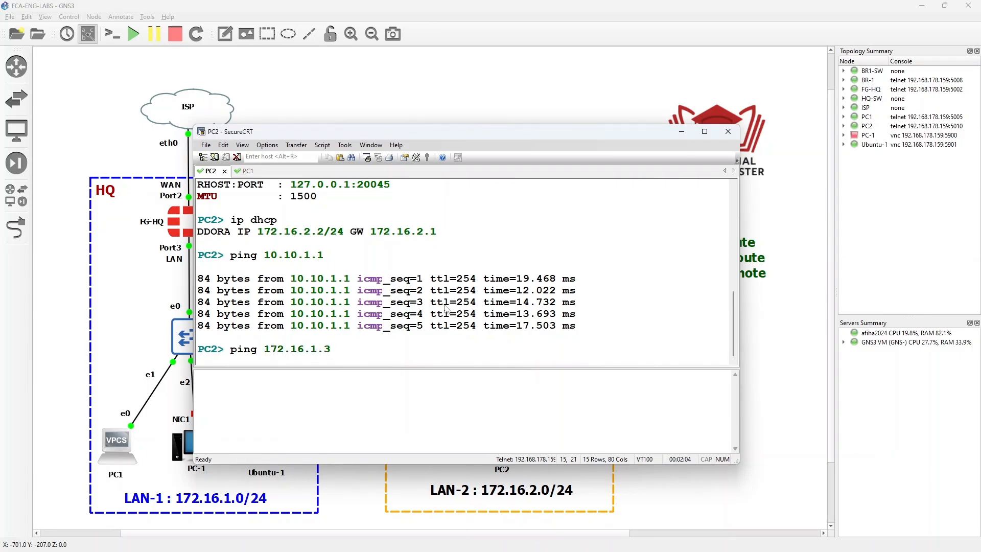
{"action": "left_click", "coordinate": [248, 171]}
{"action": "key", "text": "Return"}
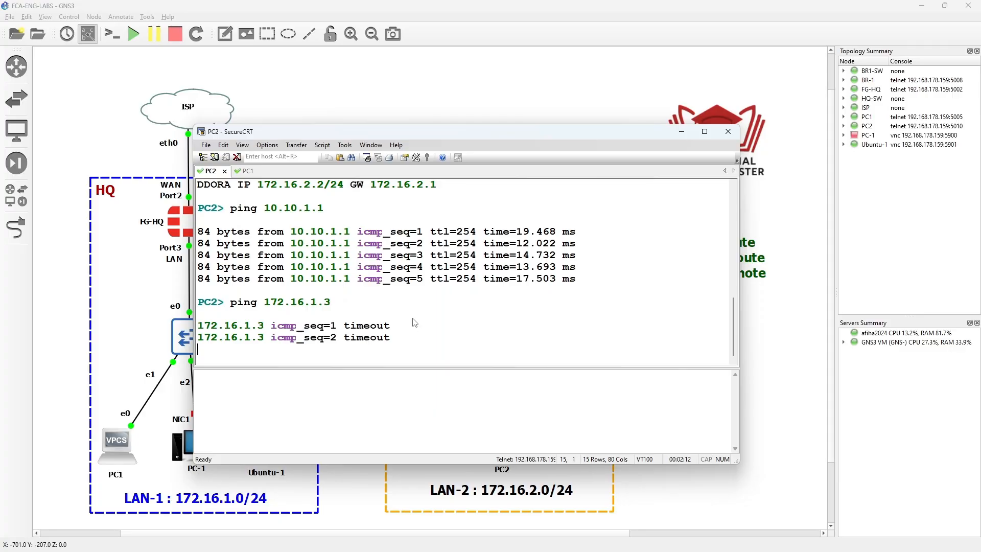
{"action": "left_click", "coordinate": [247, 172]}
{"action": "left_click", "coordinate": [310, 335]}
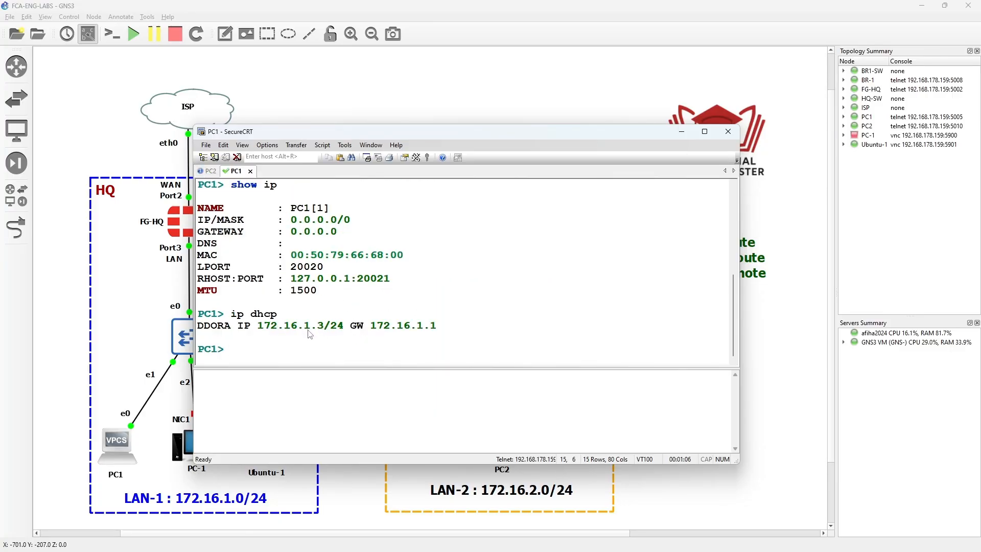
{"action": "left_click", "coordinate": [209, 171]}
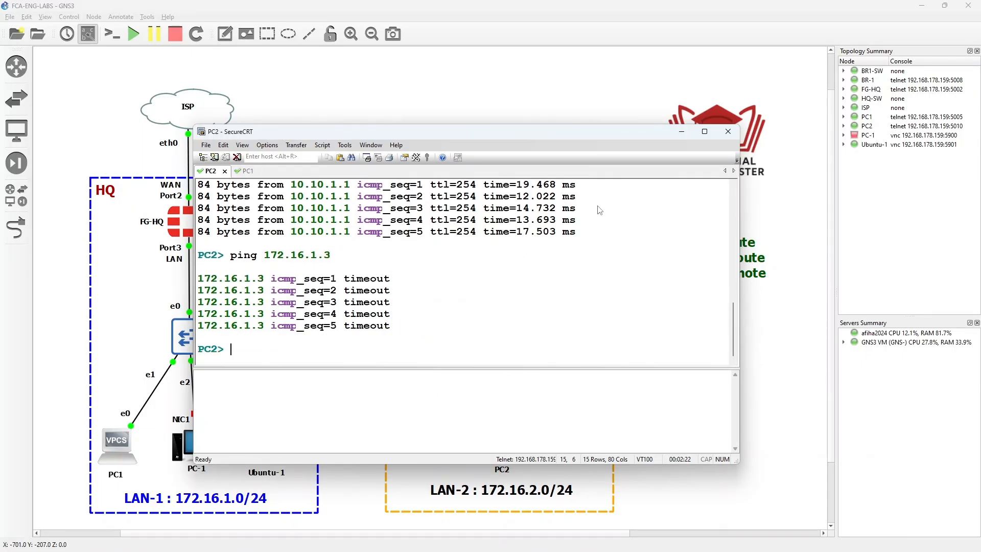
{"action": "left_click_drag", "start_coordinate": [546, 133], "coordinate": [0, 130]}
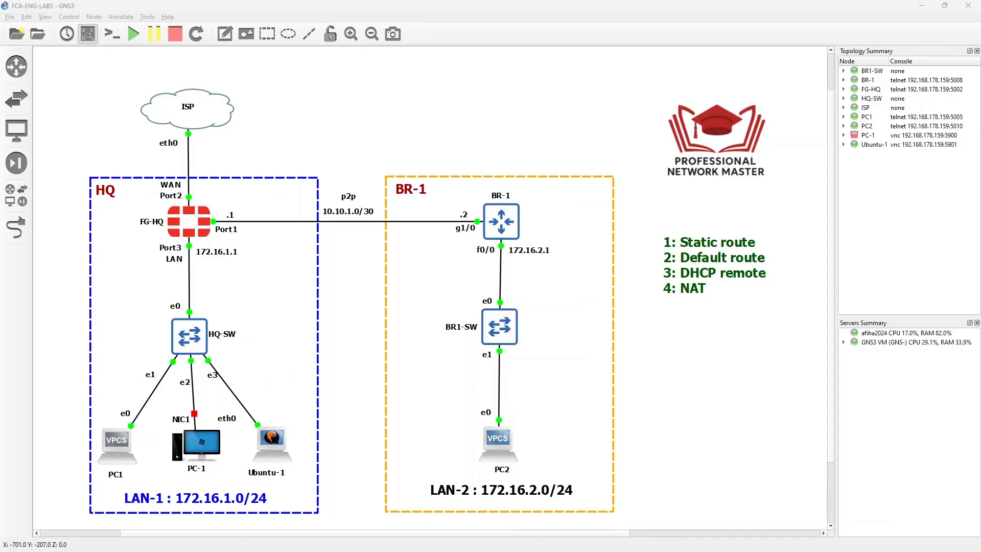
From PC2, ping 8.8.8.8 and see it time out
{"action": "left_click_drag", "start_coordinate": [0, 224], "coordinate": [613, 148]}
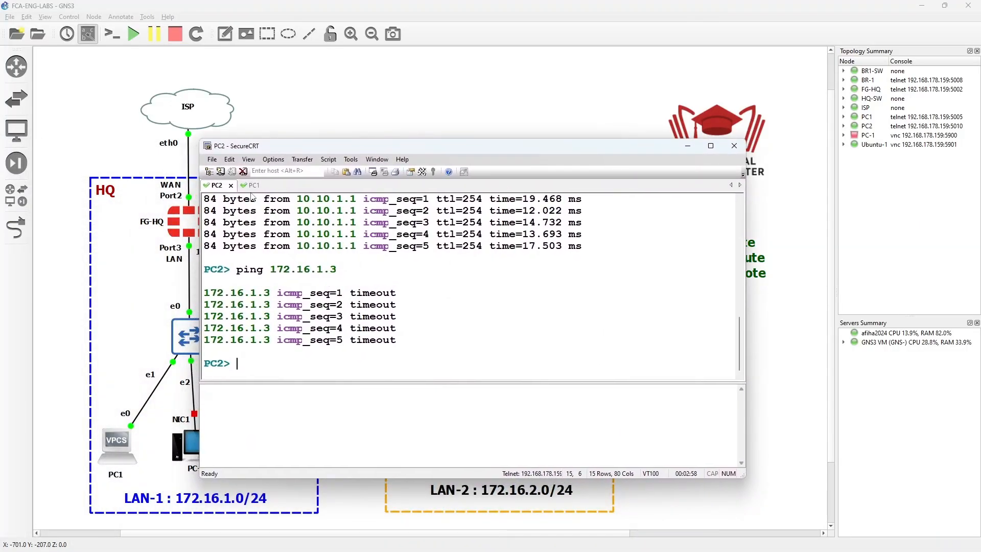
{"action": "type", "text": "ping 8.8.8.8"}
{"action": "key", "text": "Return"}
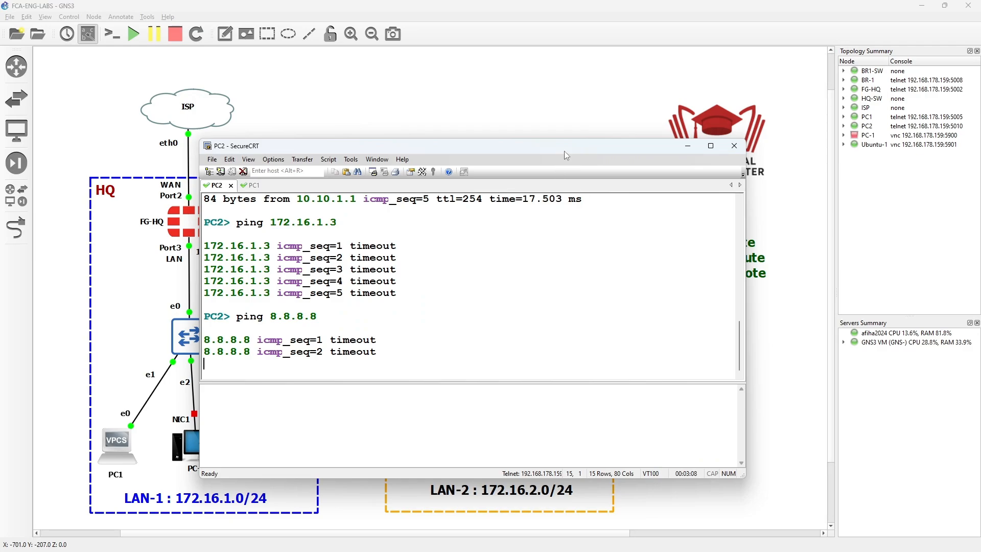
{"action": "left_click_drag", "start_coordinate": [564, 147], "coordinate": [0, 141]}
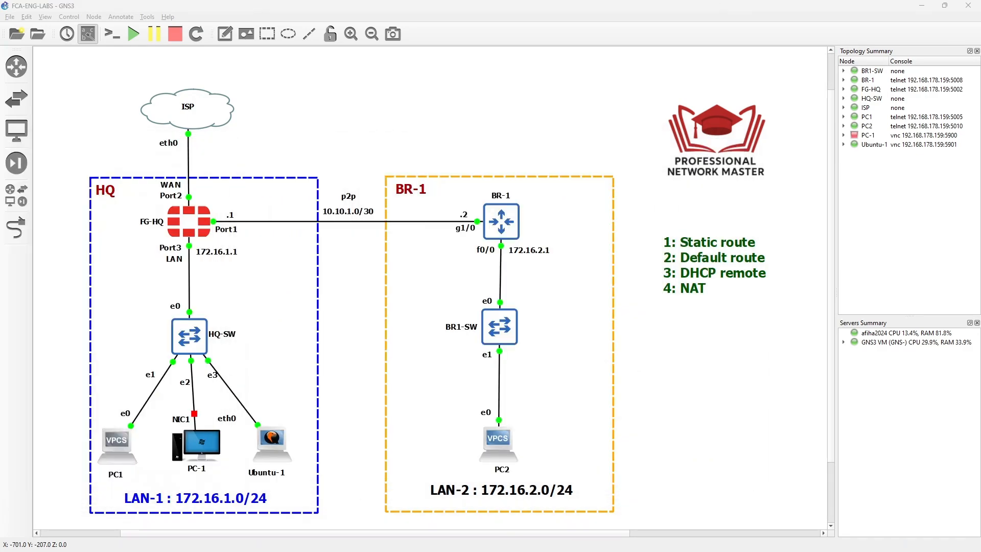